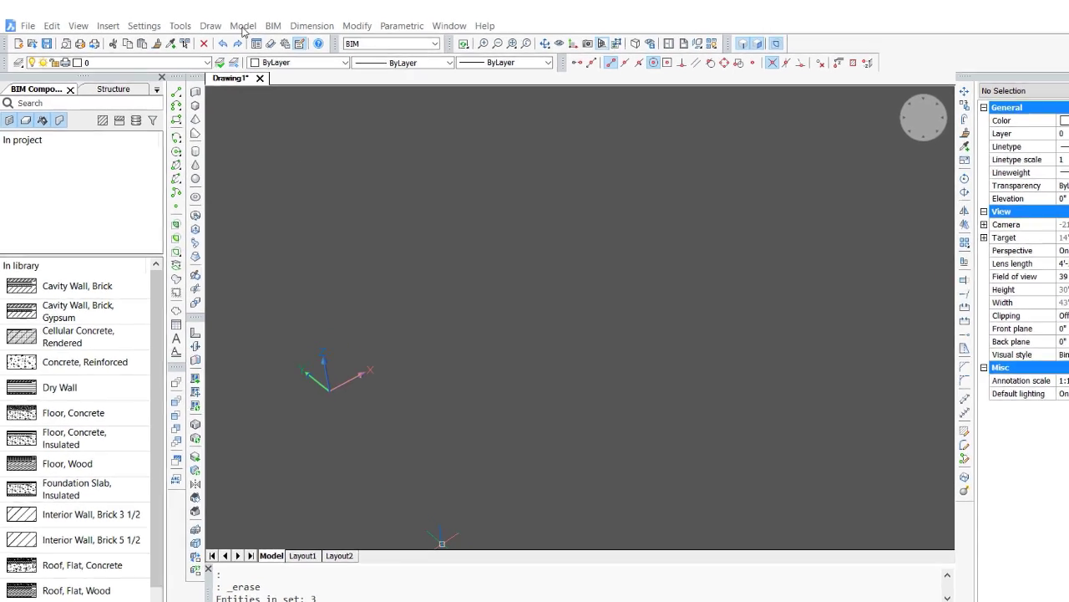
Open the Model menu's 3D Solids list to reach the Polysolid command
left_click(243, 27)
mouse_move(360, 57)
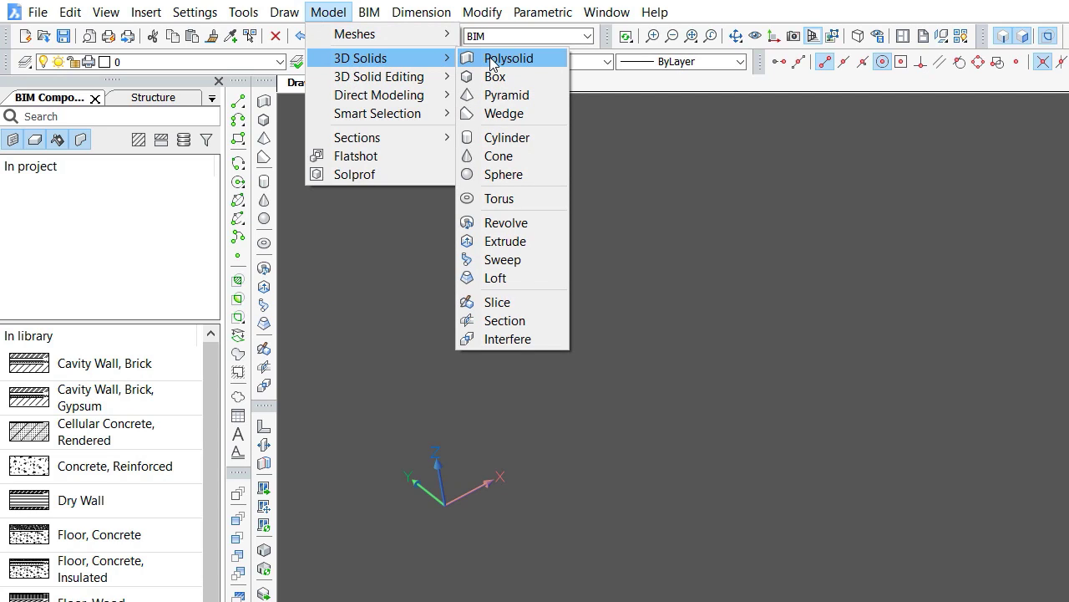
Draw a one-segment polysolid wall and give it a 10-foot height
left_click(492, 64)
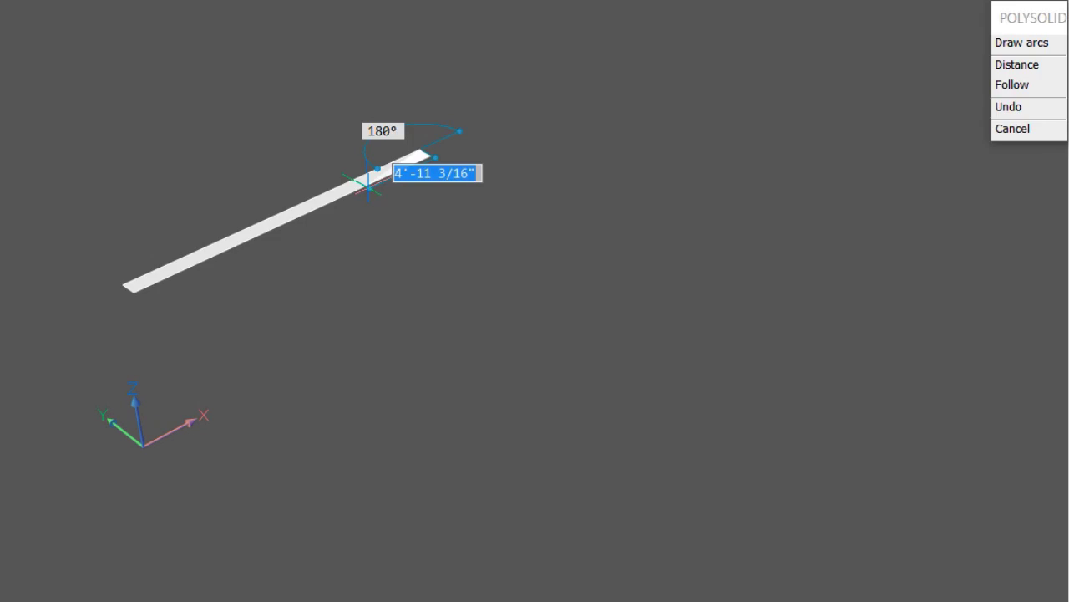
key("Return")
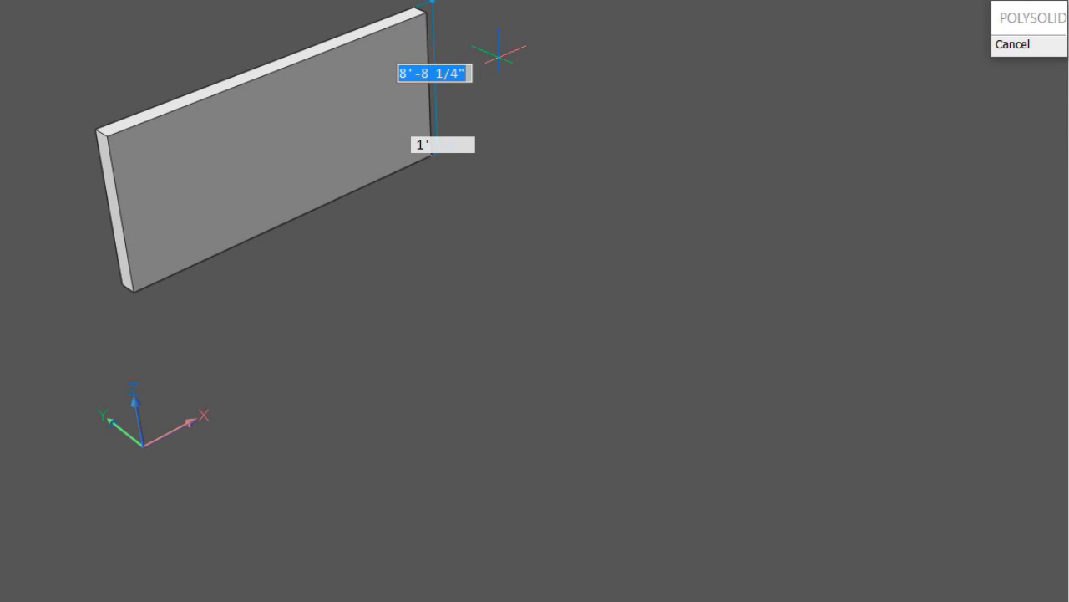
type("10")
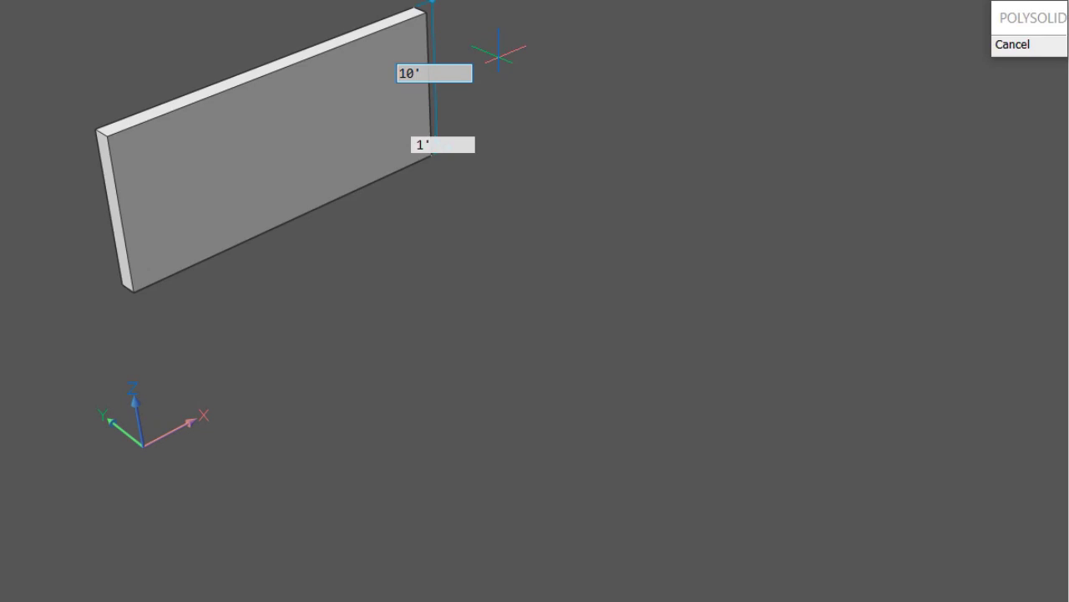
key("Return")
middle_click_drag(570, 184, 532, 215)
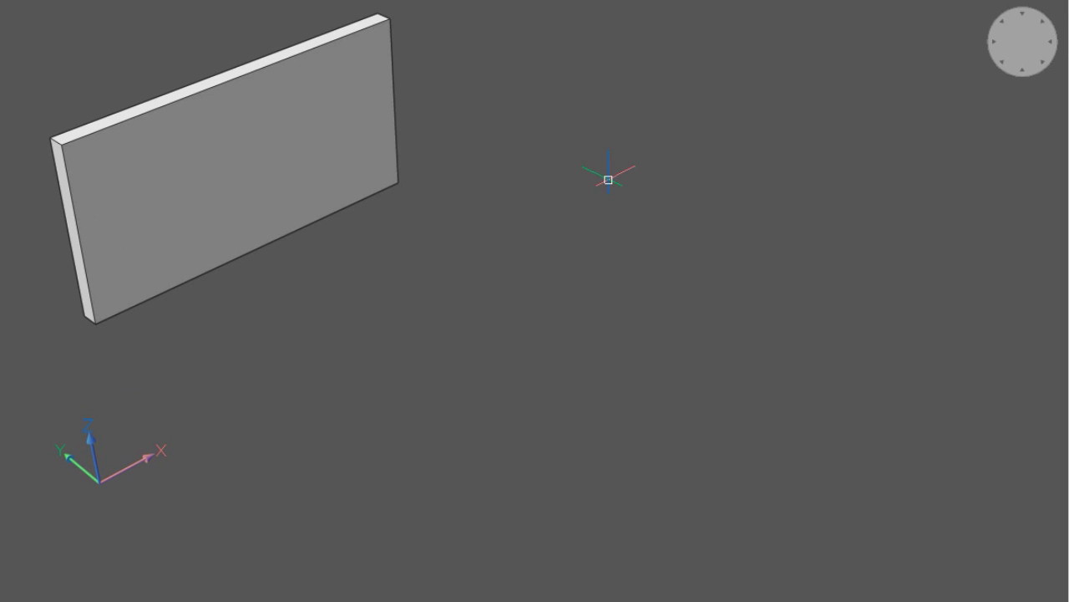
Draw a second one-segment polysolid wall with its height set to 14 feet
right_click(581, 357)
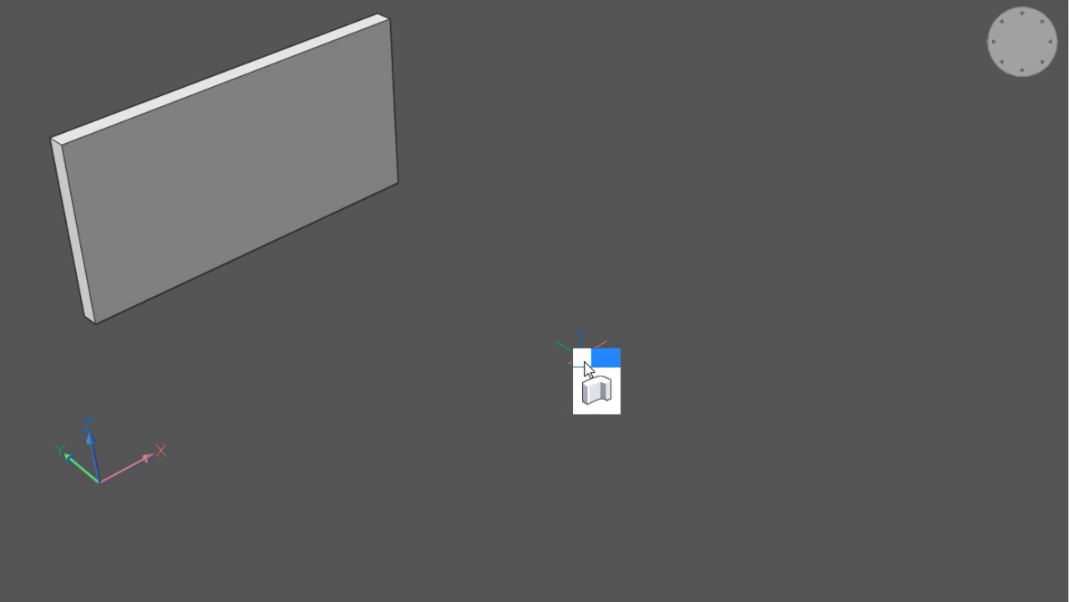
left_click(597, 391)
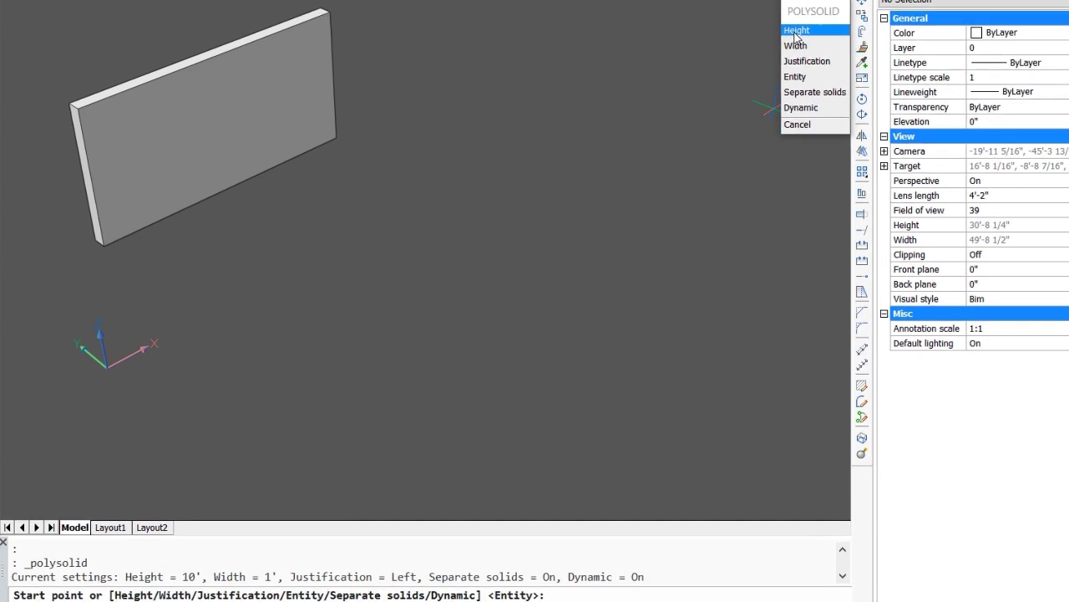
left_click(822, 33)
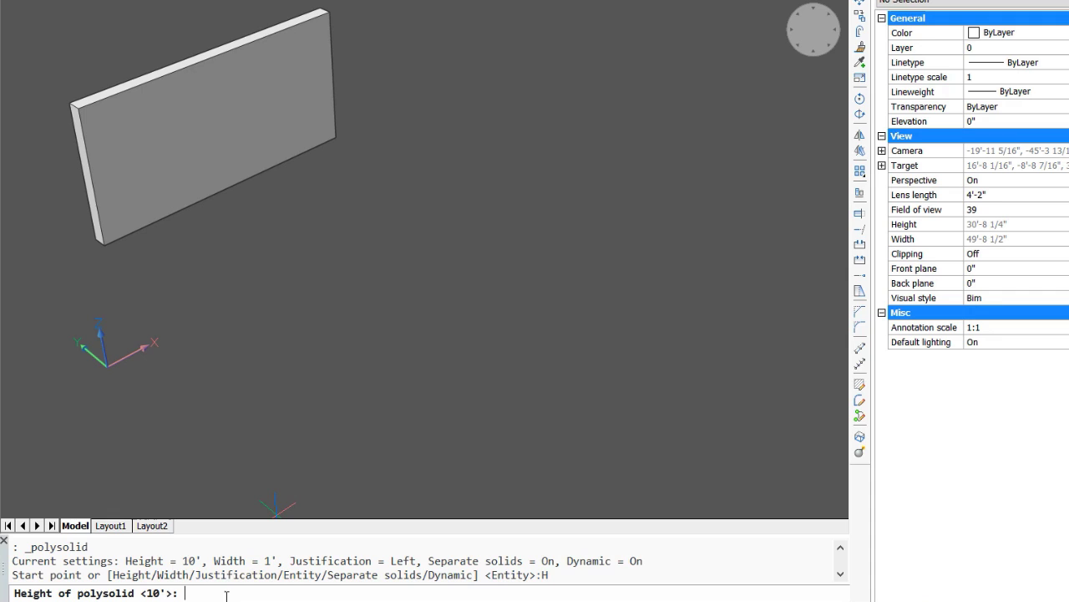
type("14")
key("Return")
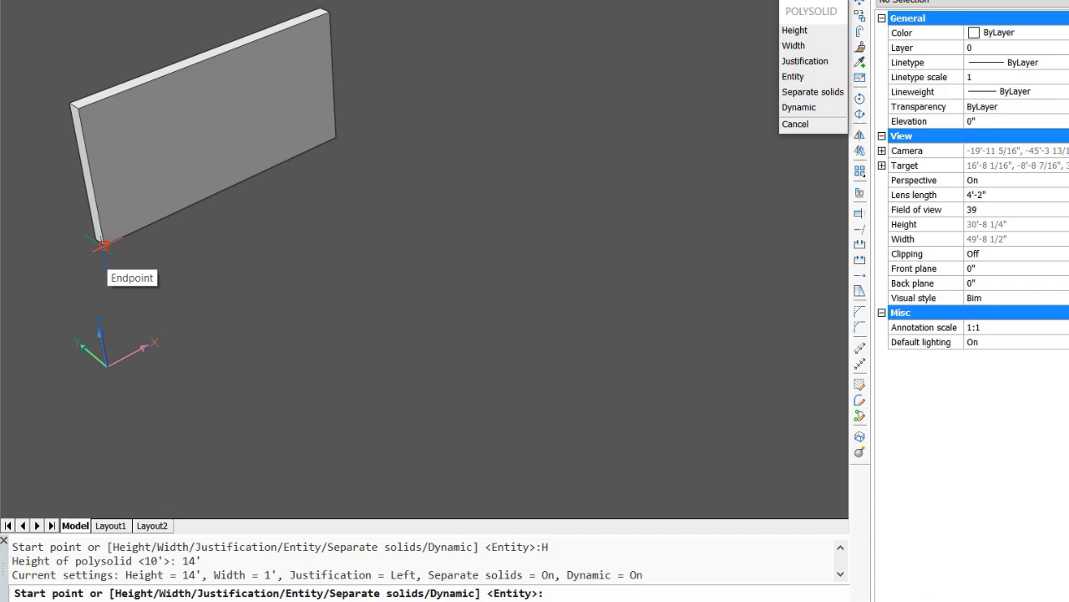
left_click(140, 272)
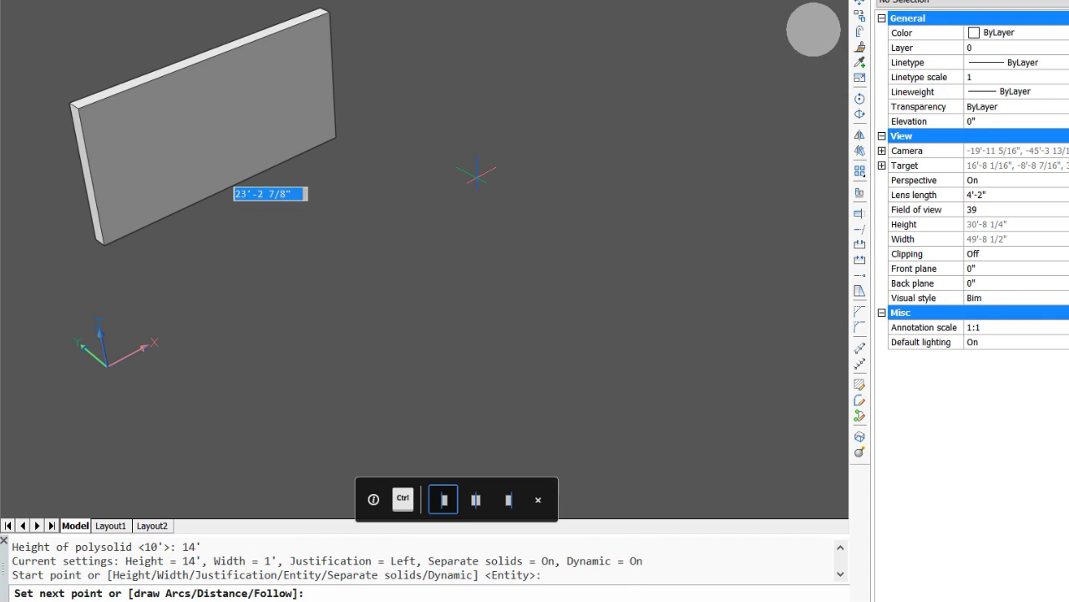
left_click(451, 171)
key("Return")
key("Return")
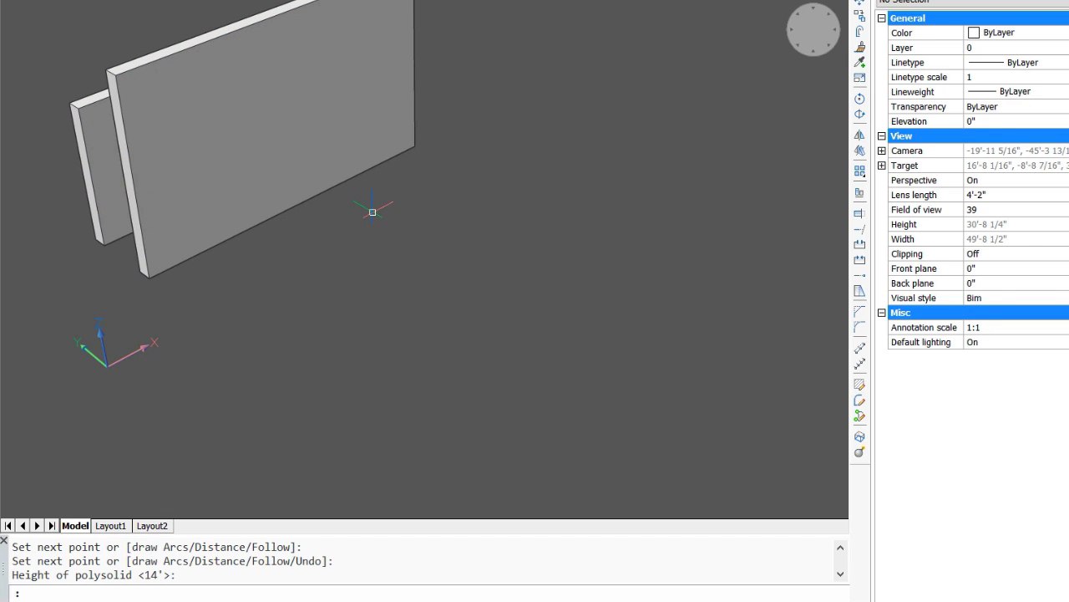
Draw a third one-segment 14-foot wall with its width set to 14 inches
right_click(576, 218)
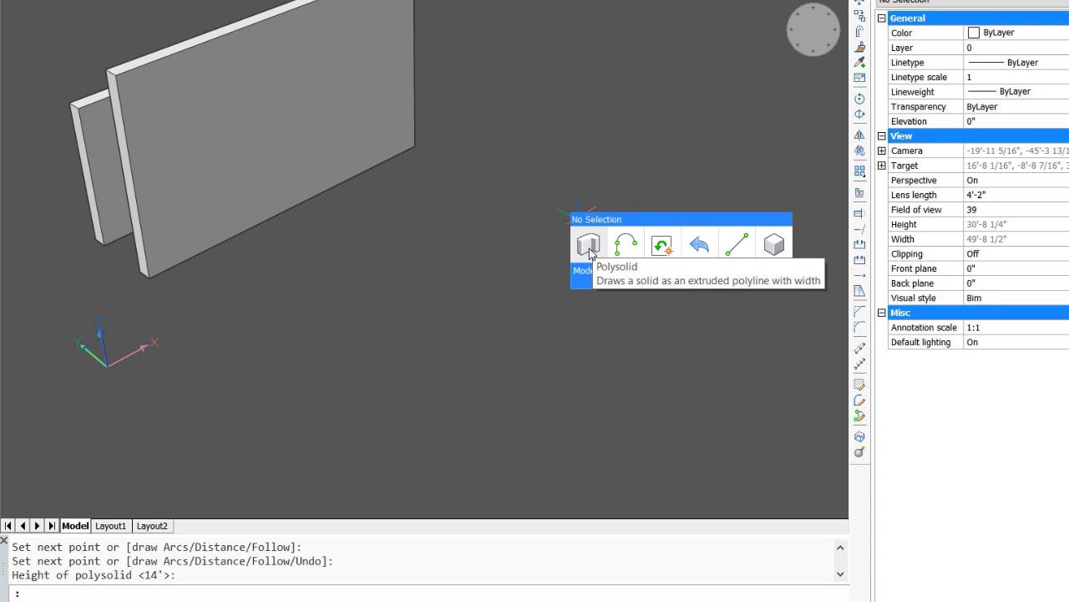
left_click(589, 245)
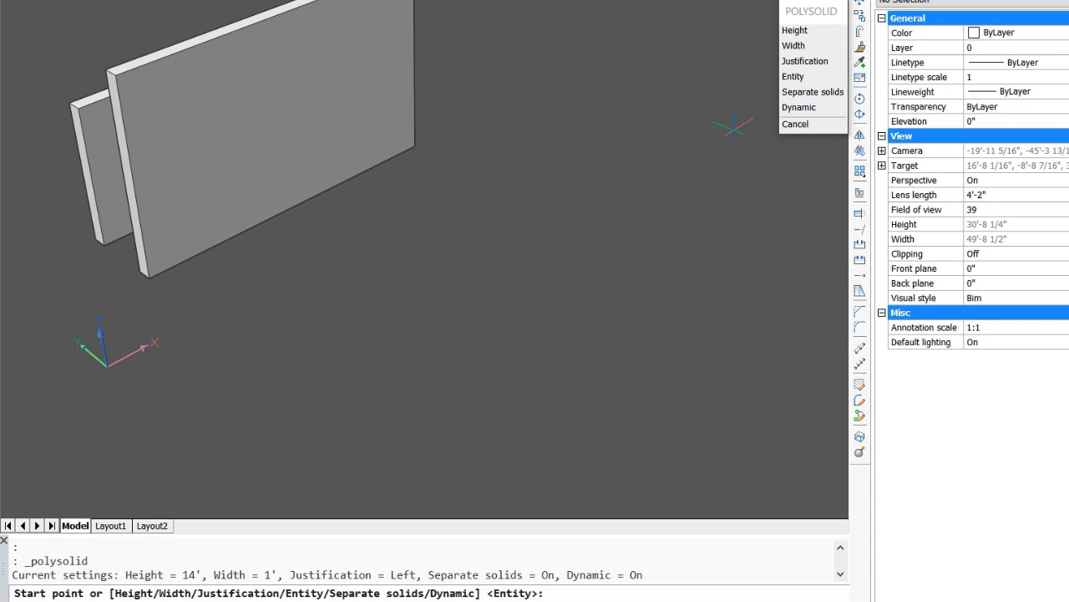
left_click(792, 46)
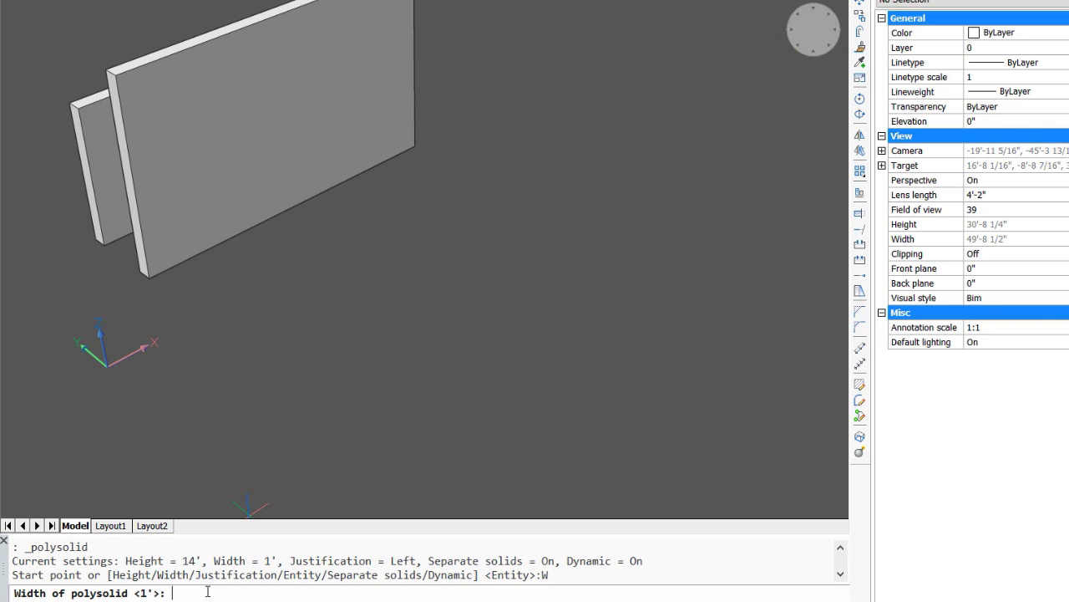
type("1")
type("4\"")
key("Return")
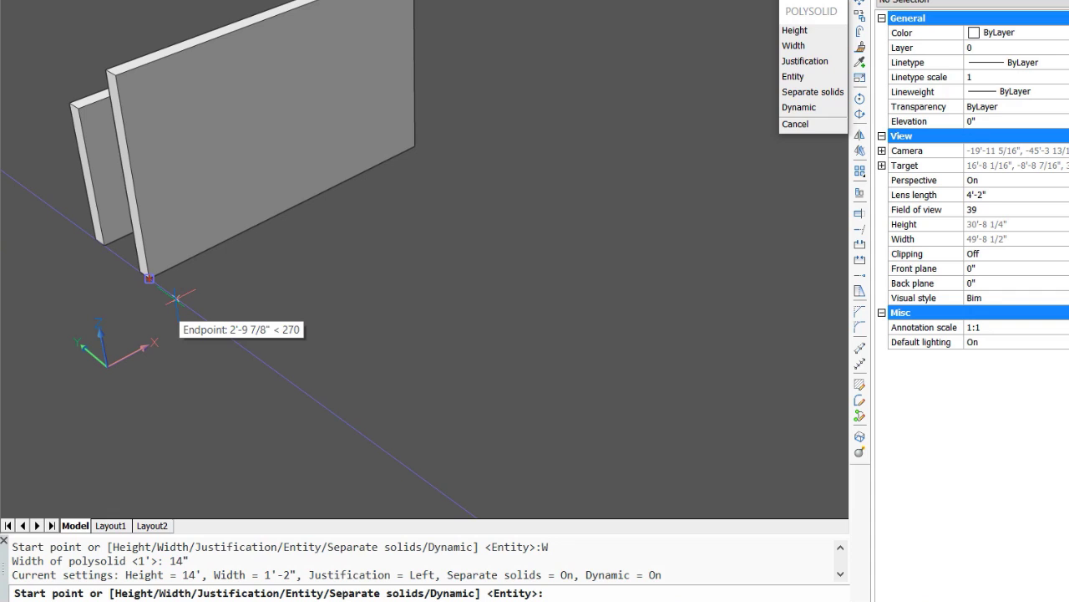
left_click(176, 297)
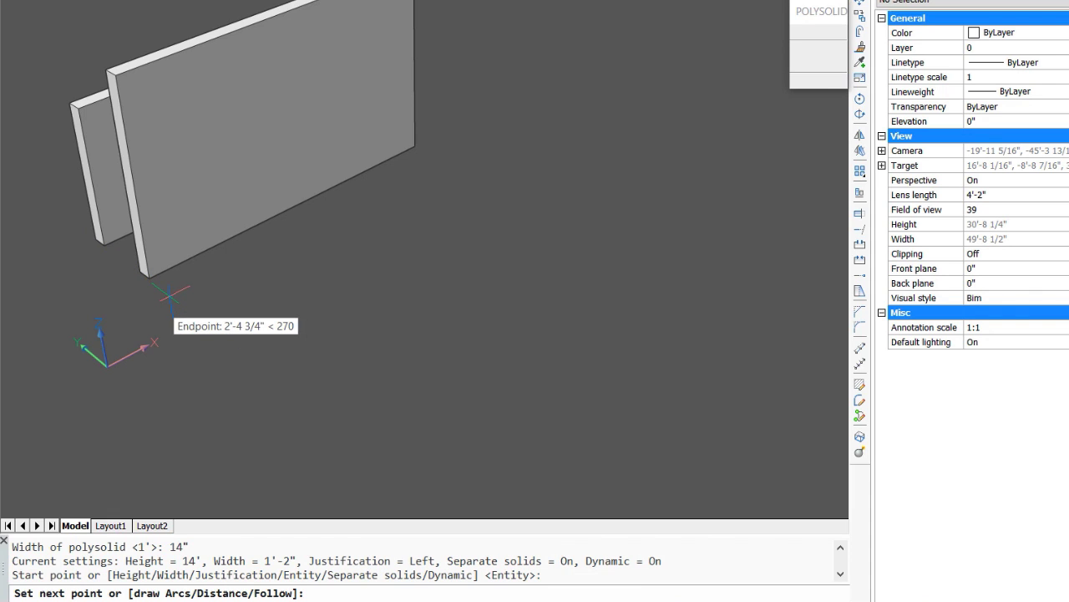
left_click(499, 156)
key("Return")
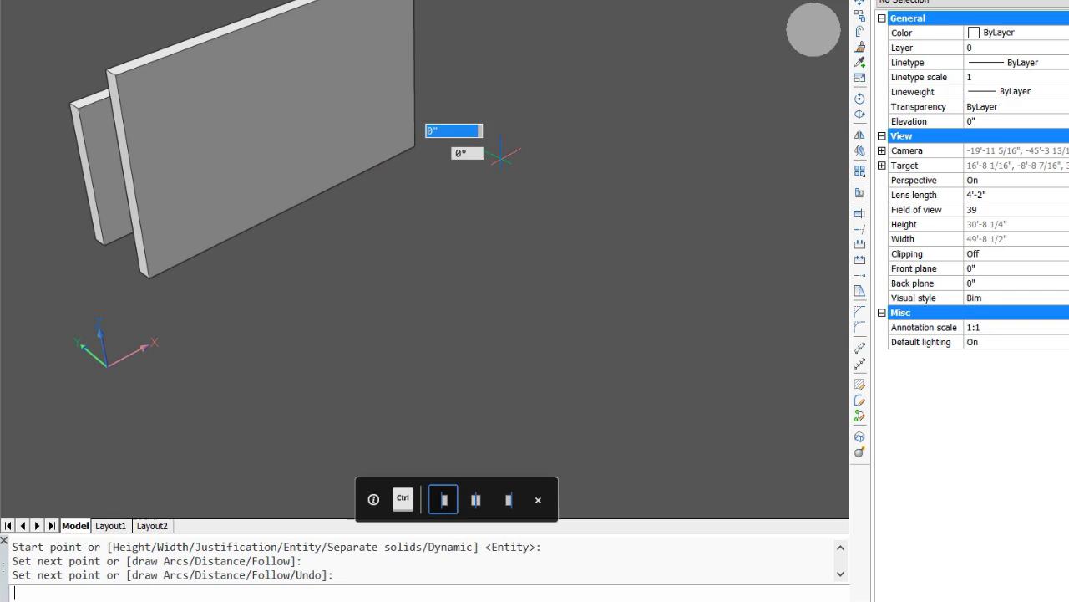
key("Return")
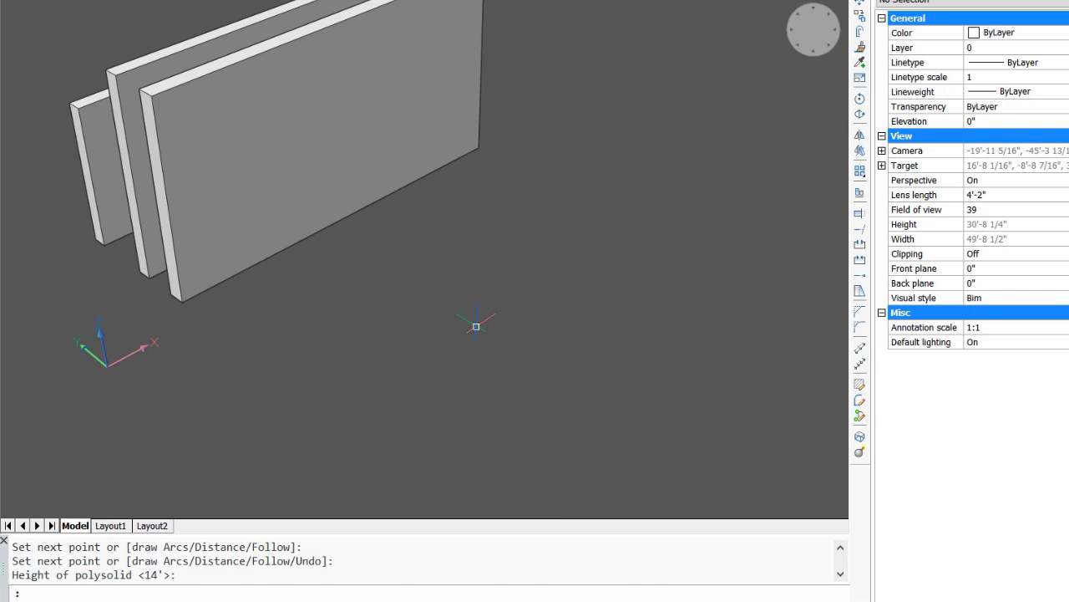
Start a wall with its width picked by two points, then cancel it
key("Return")
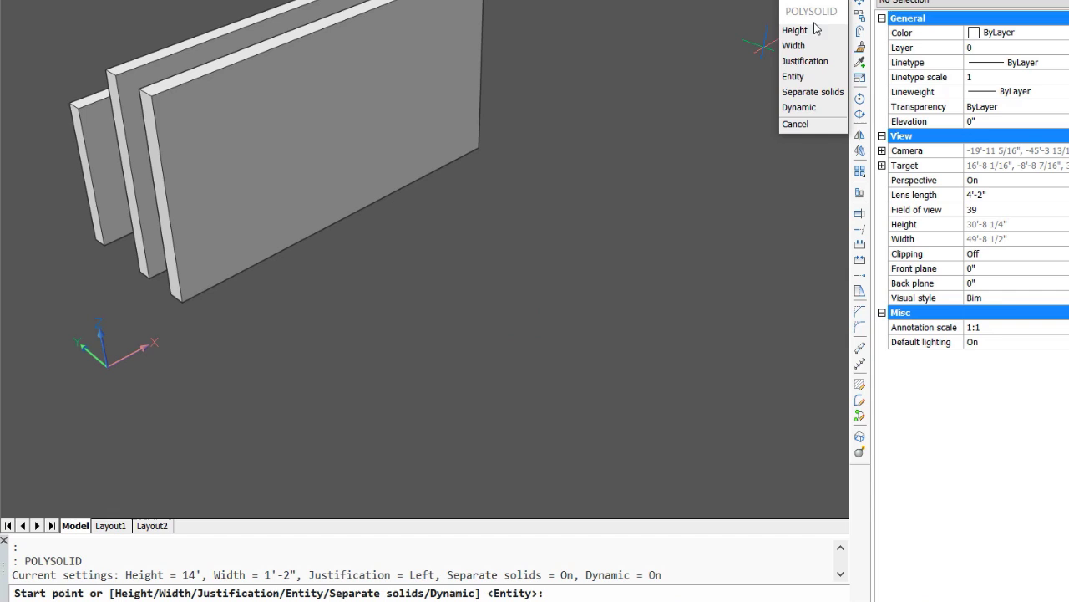
left_click(794, 46)
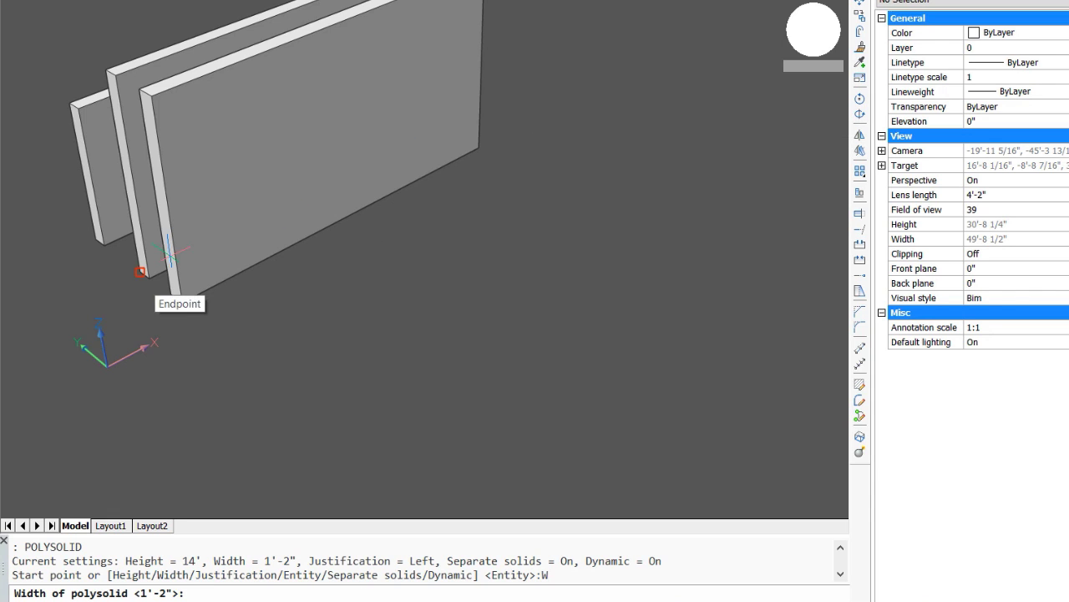
left_click(140, 271)
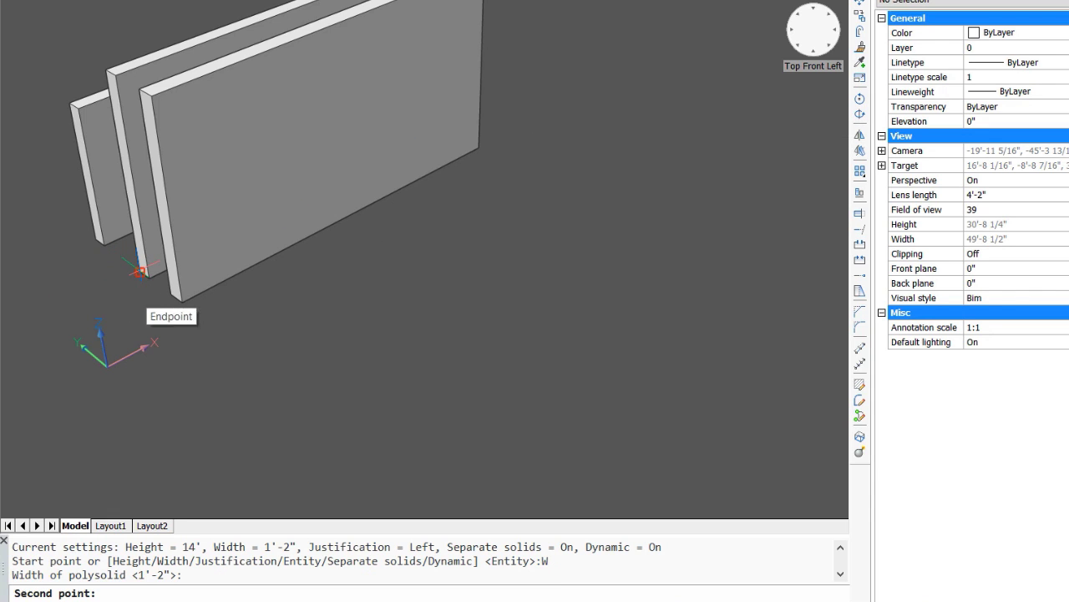
left_click(180, 300)
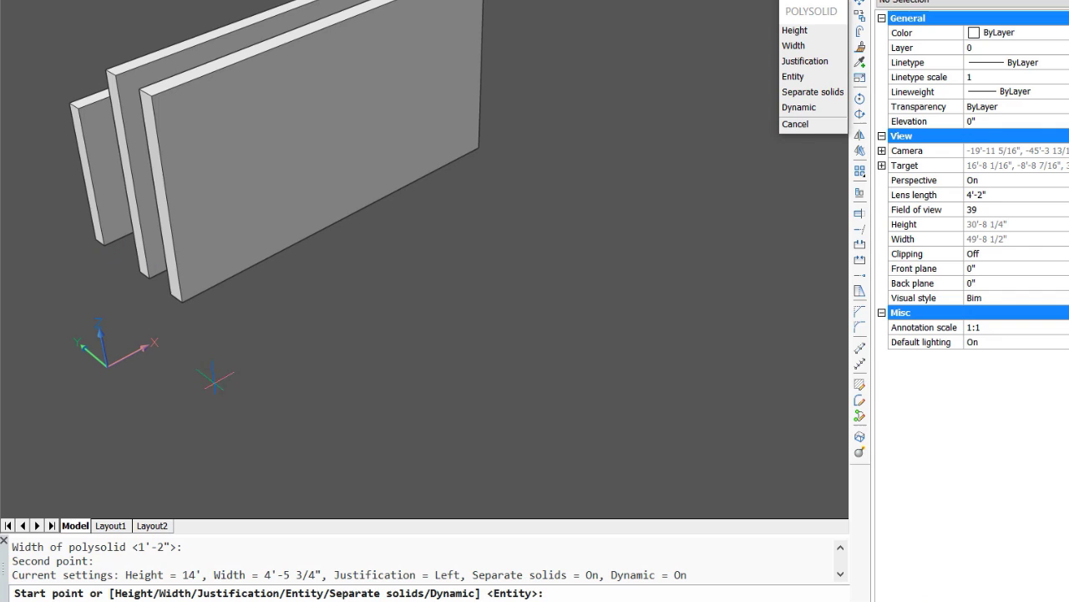
left_click(222, 332)
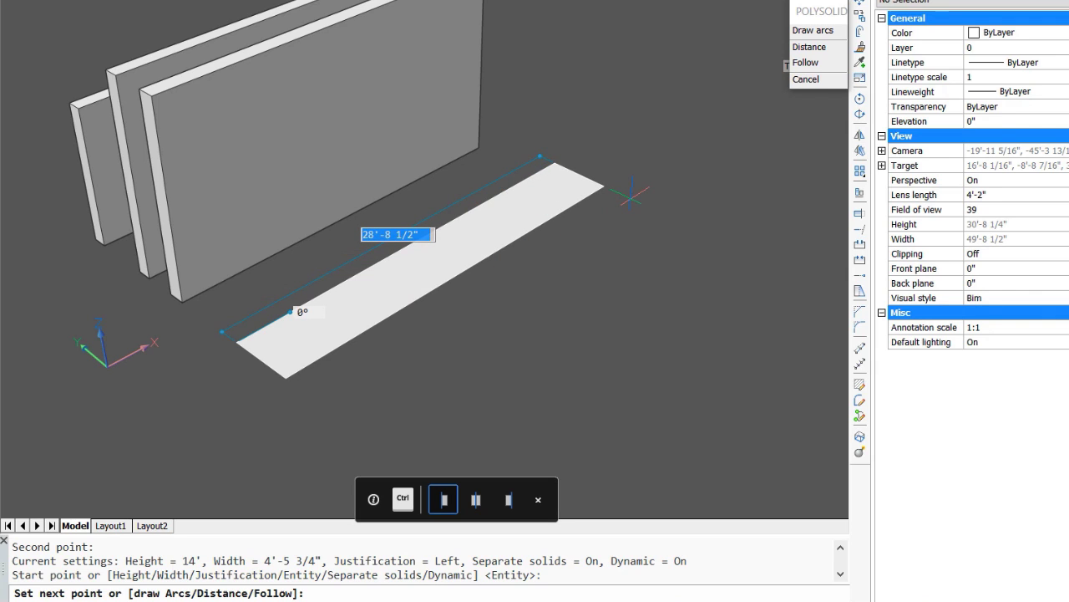
key("Escape")
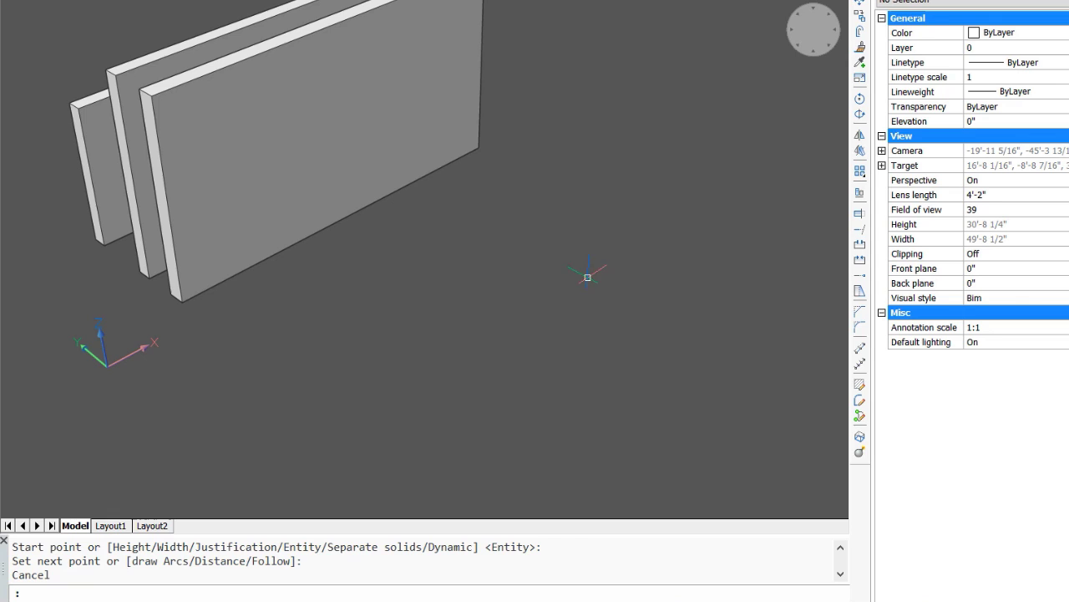
Reset the polysolid width to 1 foot, then cancel the command
left_click(585, 324)
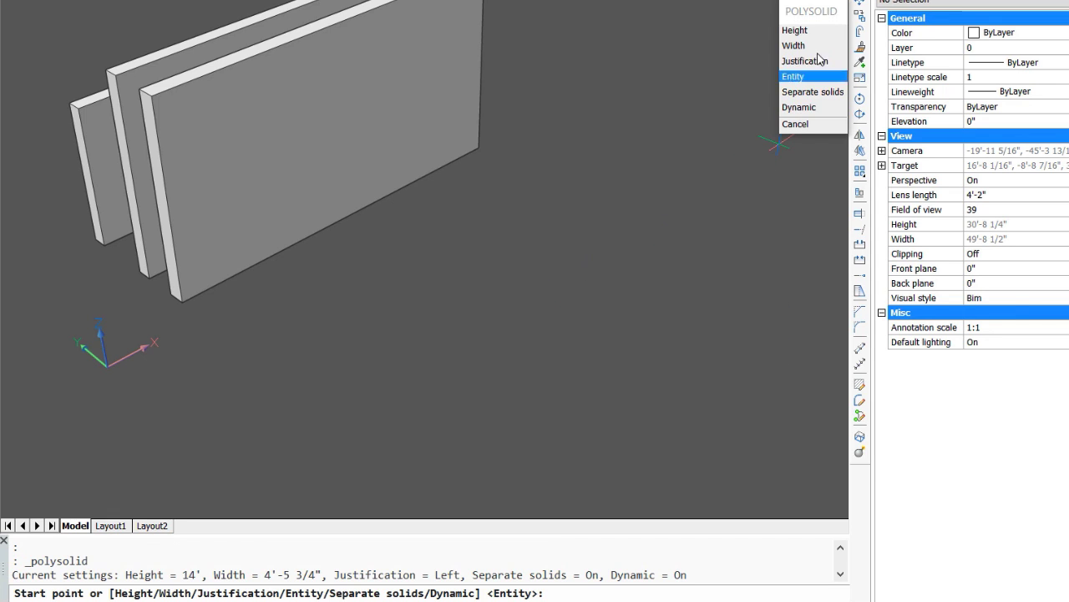
left_click(802, 42)
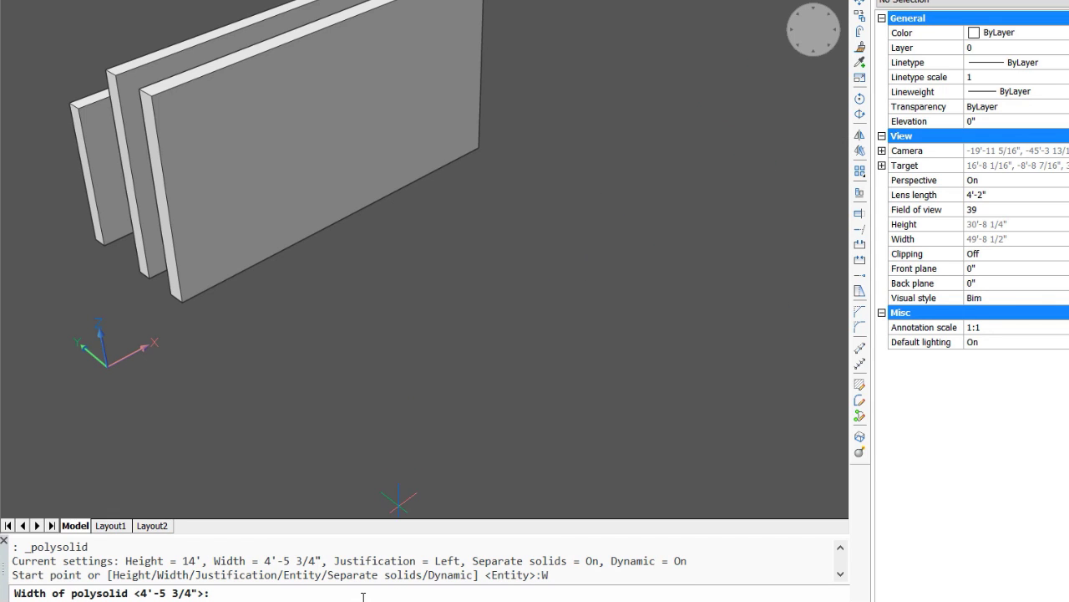
type("1'")
key("Return")
key("Escape")
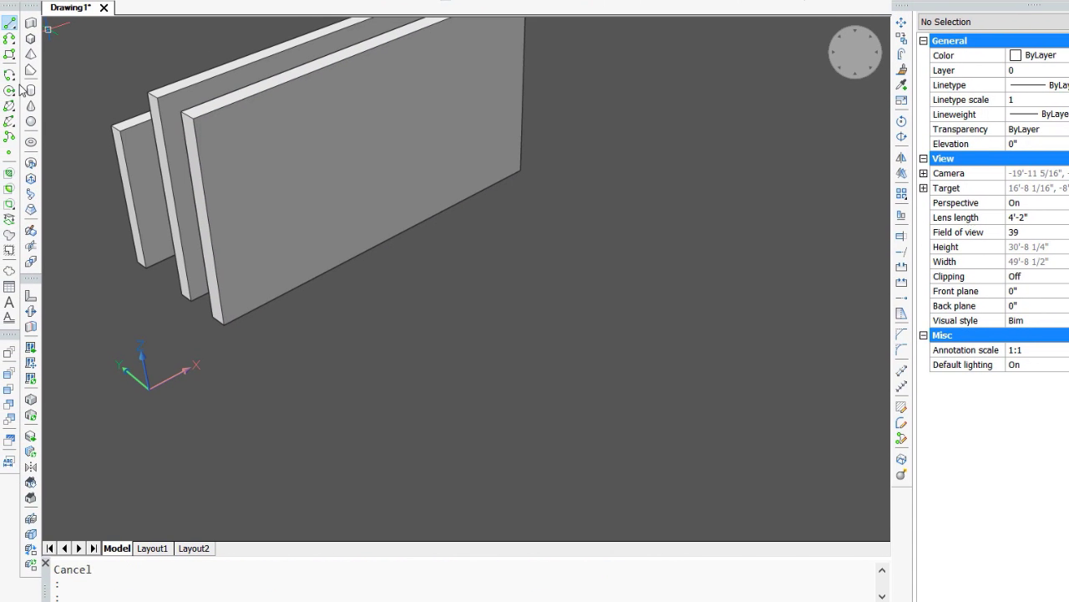
Draw a long straight line in front of the three walls
left_click(10, 22)
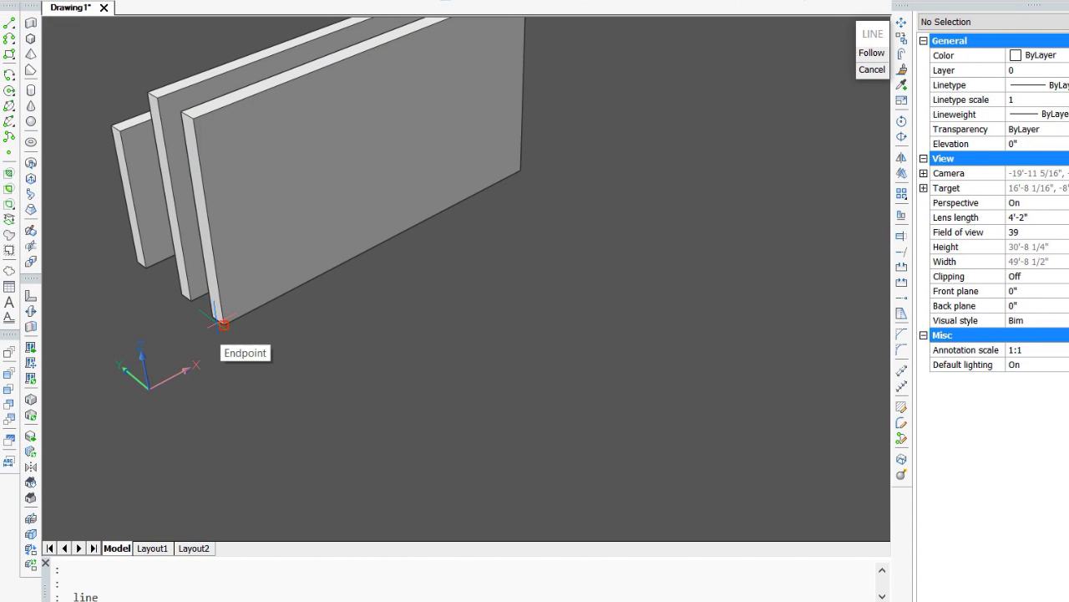
left_click(269, 357)
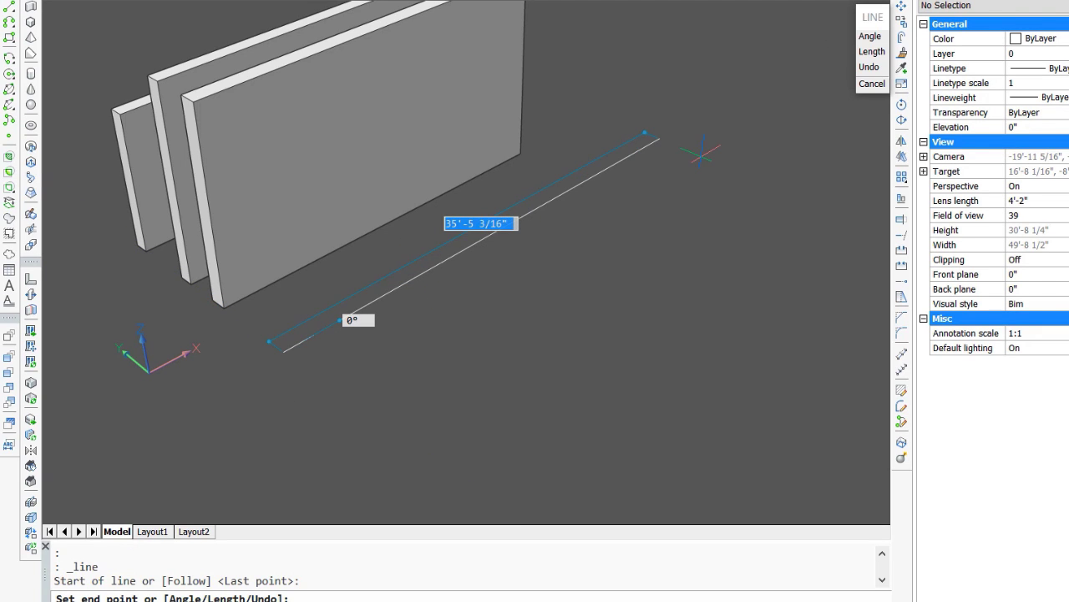
left_click(702, 153)
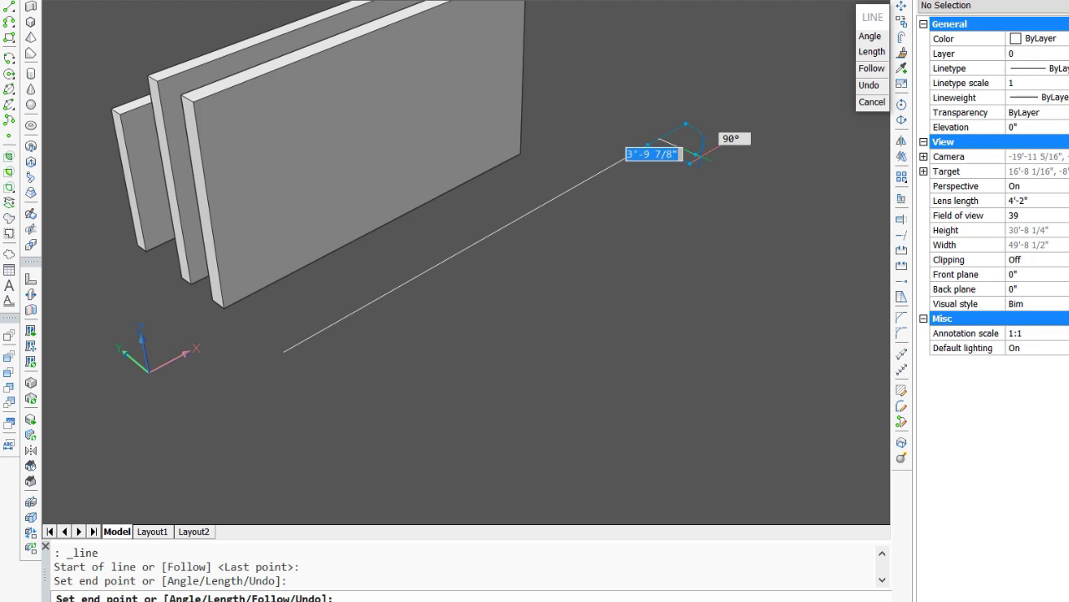
key("Escape")
Recolour the new line cyan
left_click(493, 231)
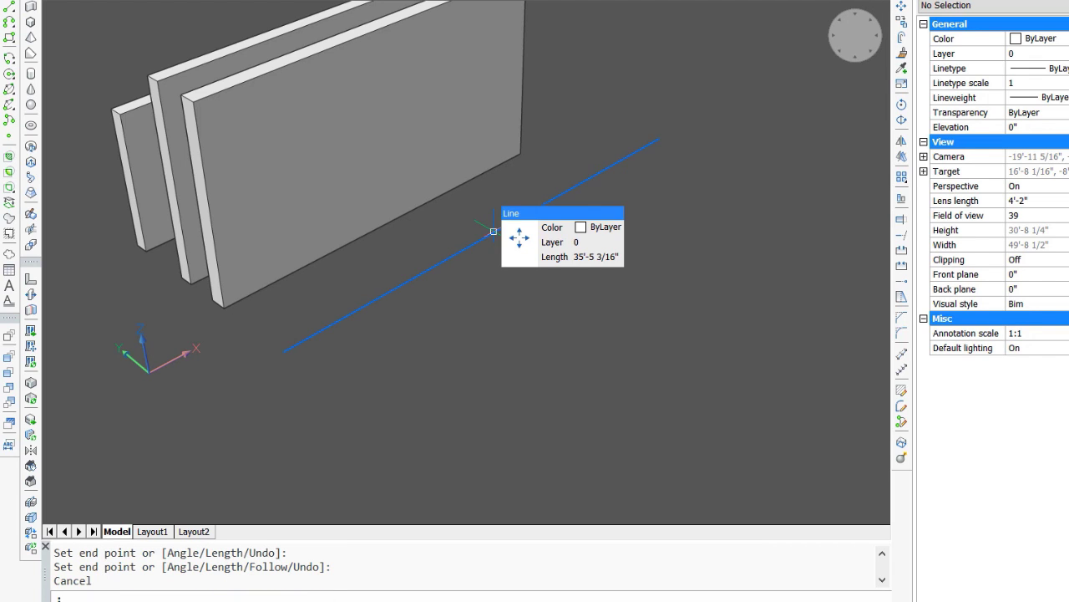
left_click(493, 232)
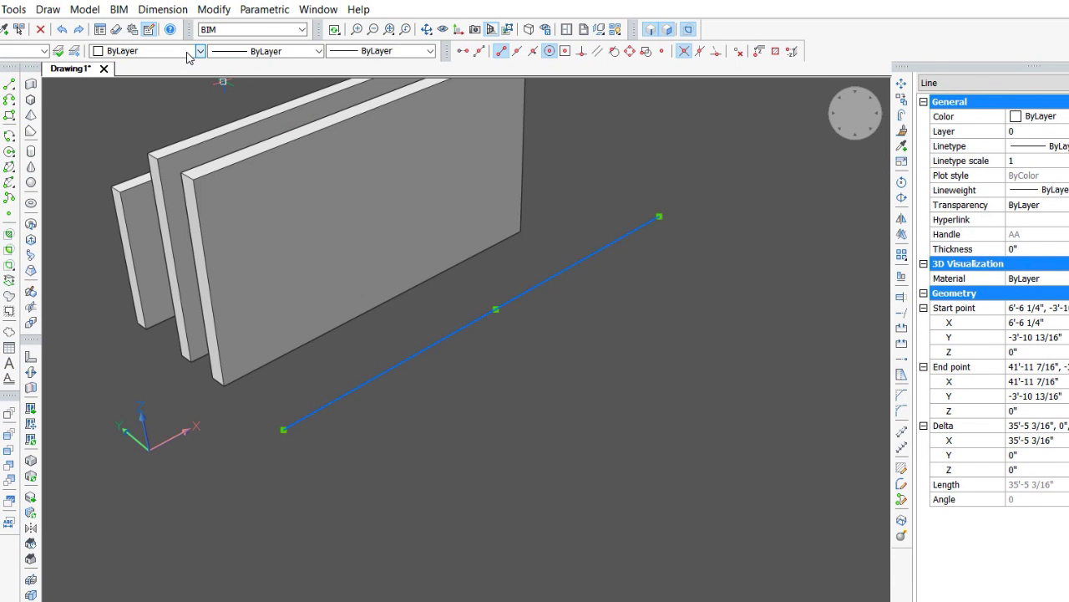
left_click(190, 52)
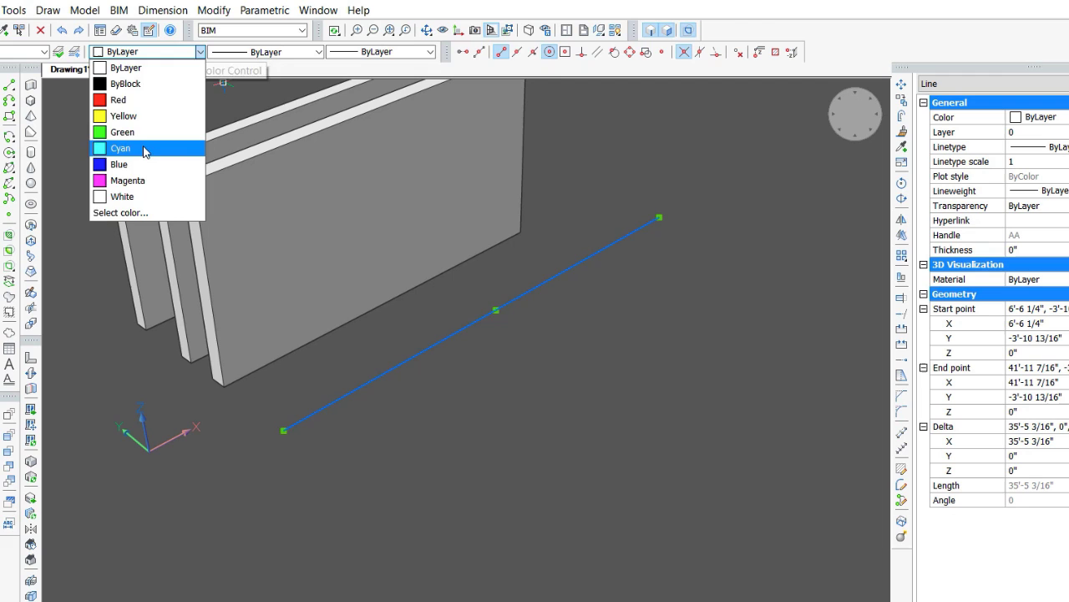
left_click(144, 148)
key("Escape")
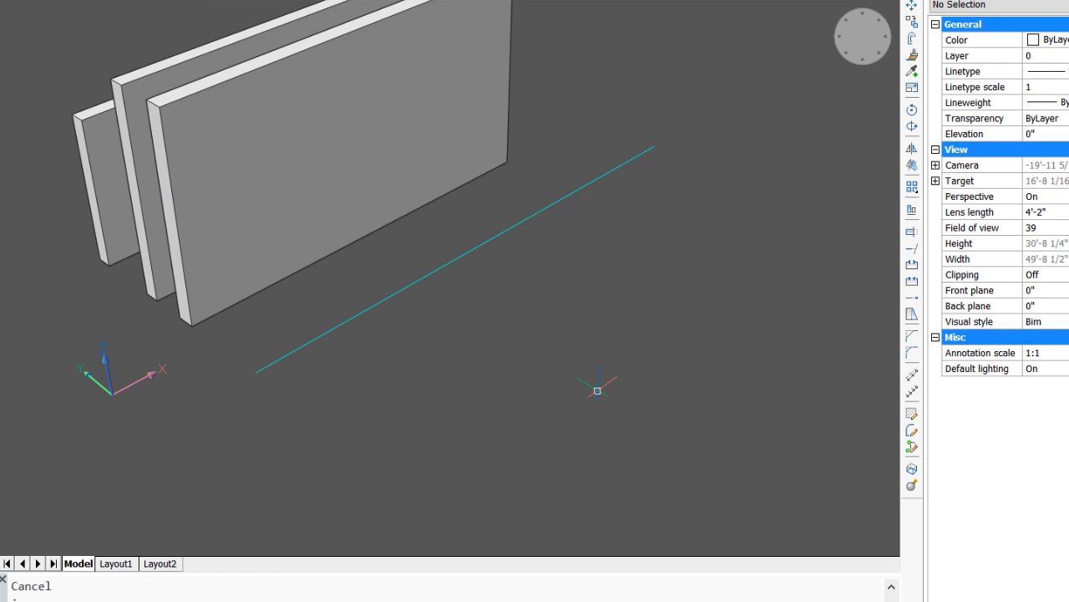
Start a polysolid and set its width and centre justification
right_click(590, 361)
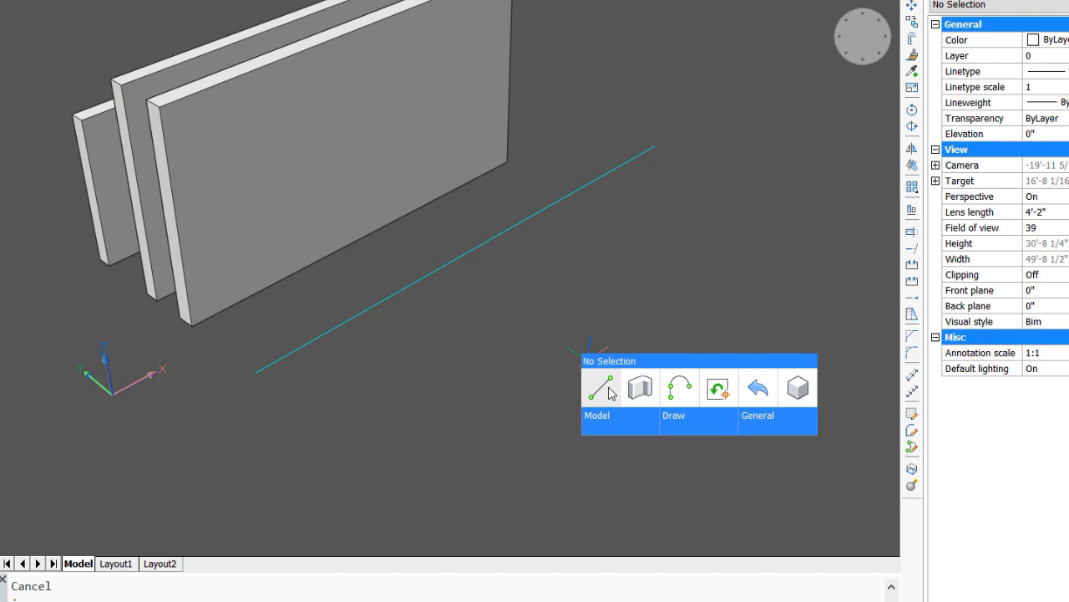
left_click(640, 387)
type("W")
key("Return")
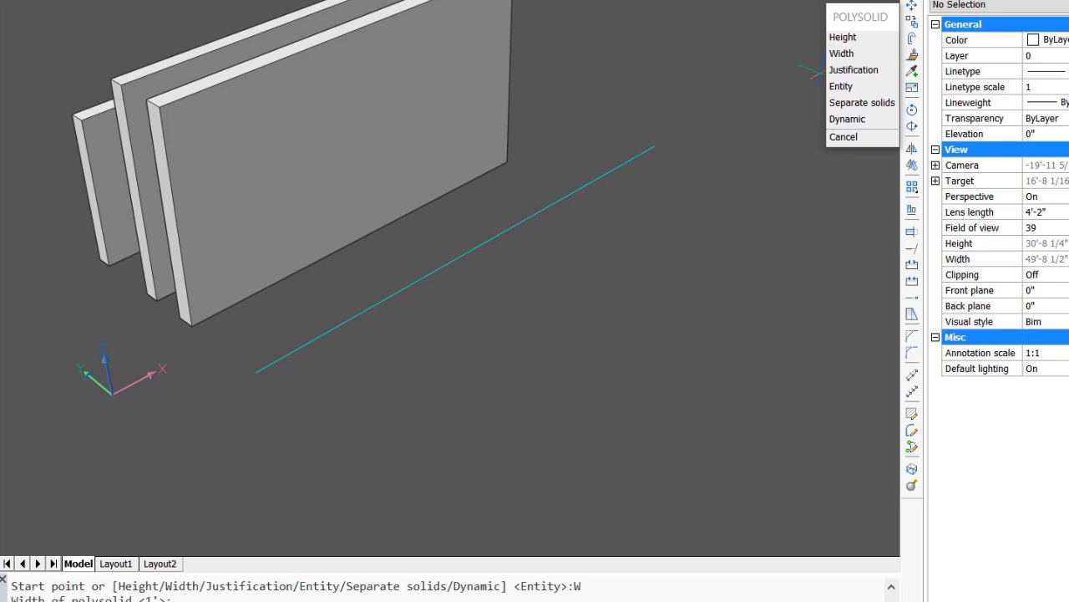
left_click(864, 74)
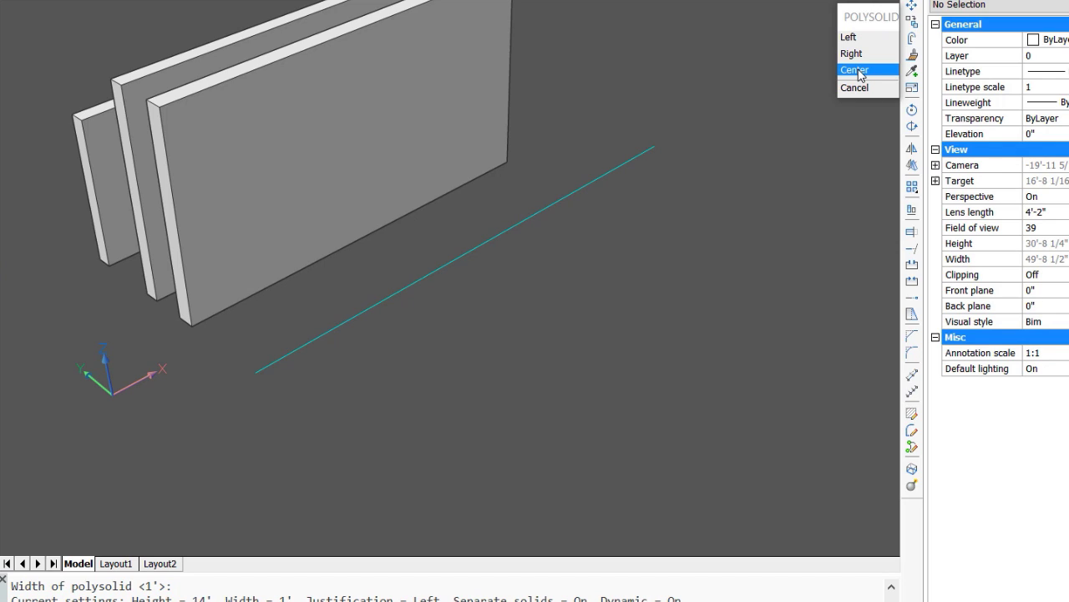
left_click(860, 75)
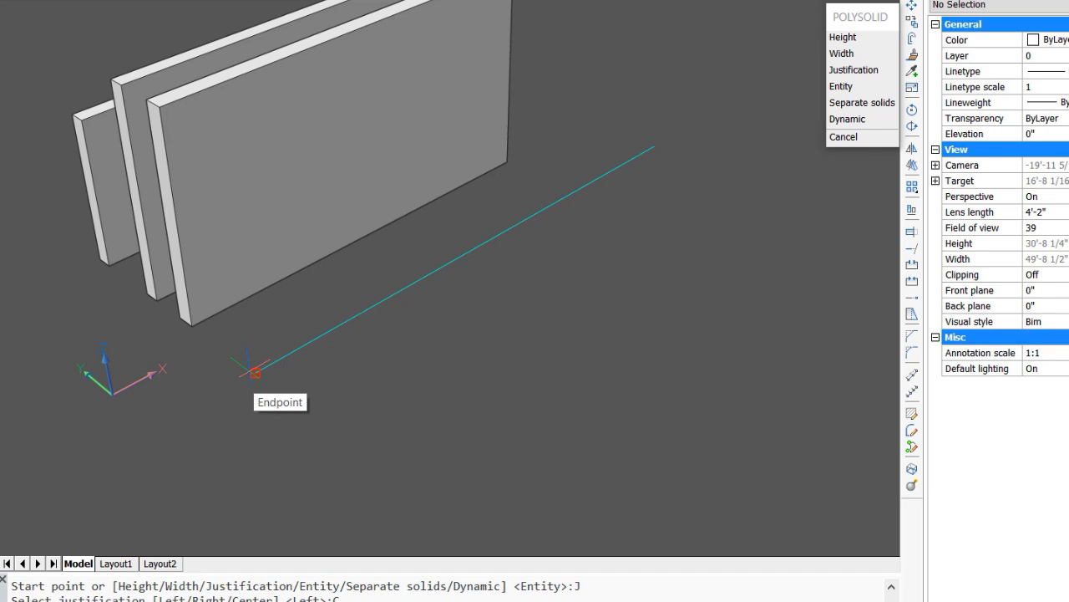
Draw a left-justified wall along the cyan line's two endpoints, then frame all four walls
left_click(255, 371)
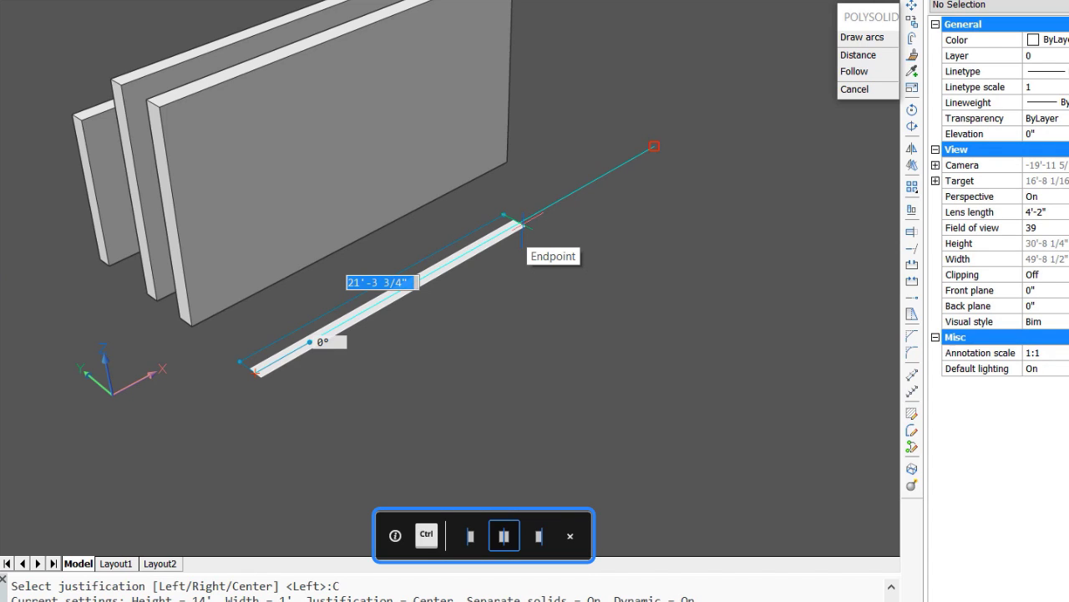
key("ctrl")
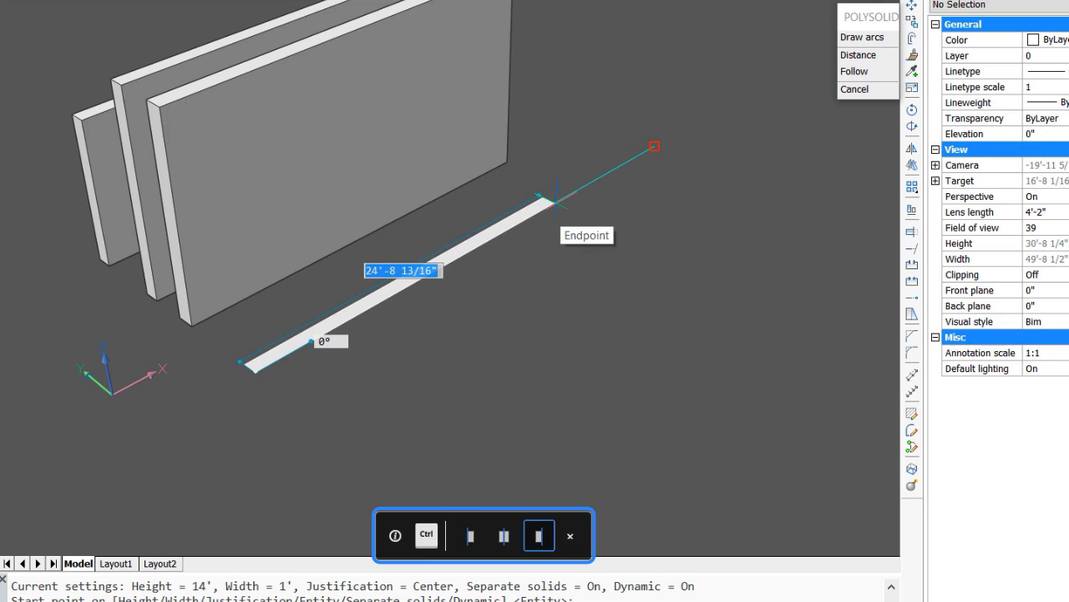
key("ctrl")
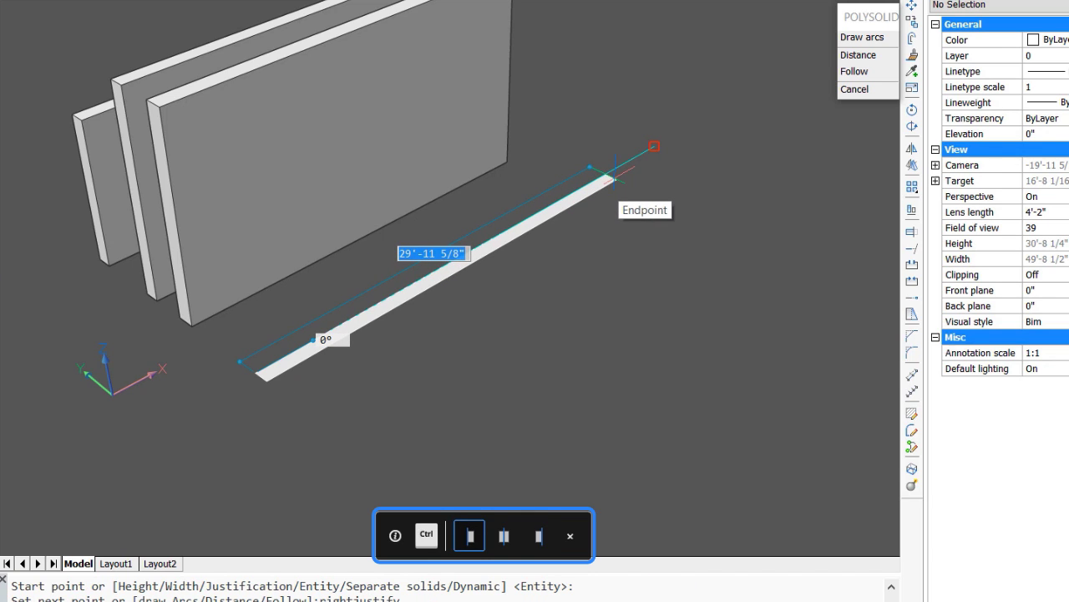
key("ctrl")
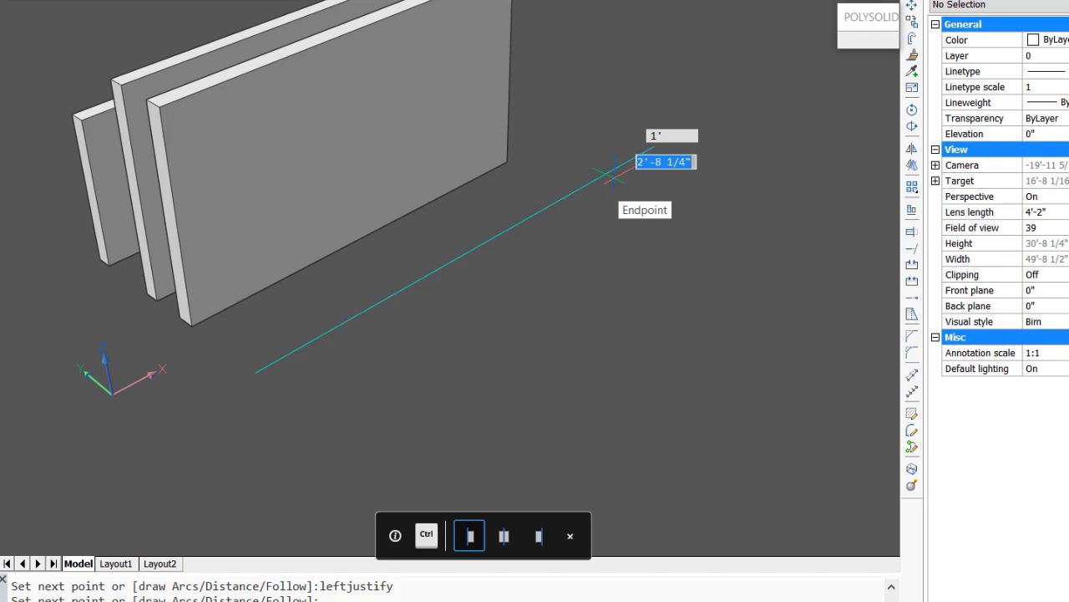
left_click(613, 175)
key("Return")
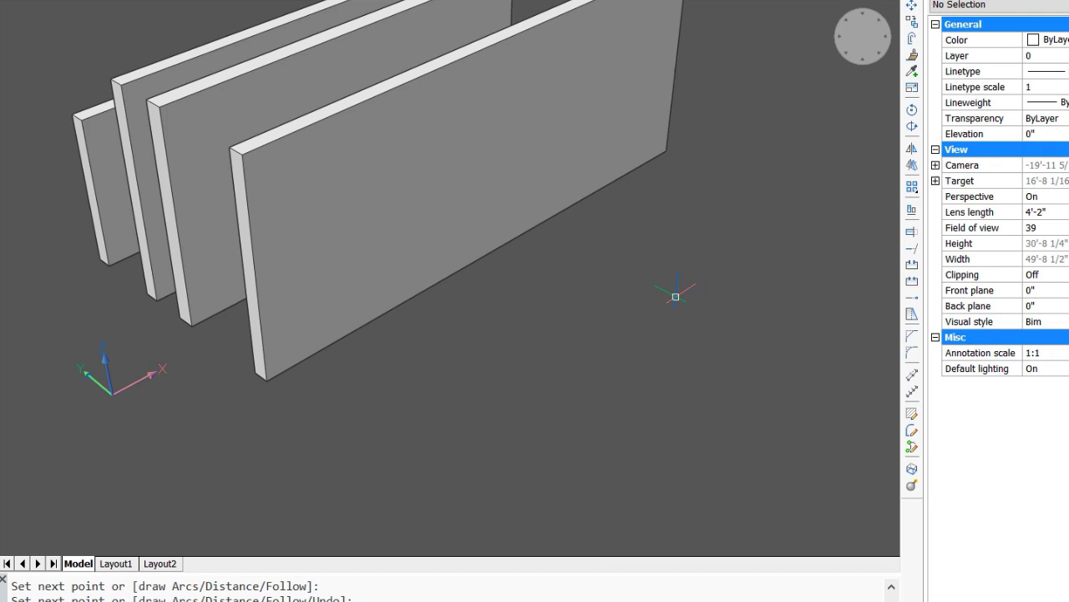
key("Return")
scroll(512, 335, "down", 3)
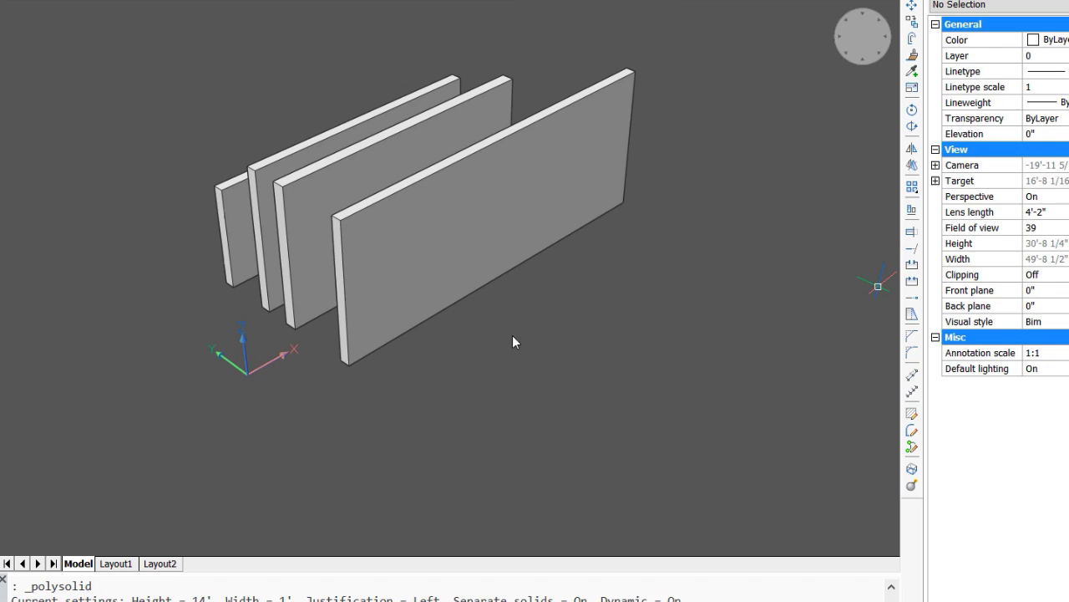
middle_click_drag(513, 335, 430, 336)
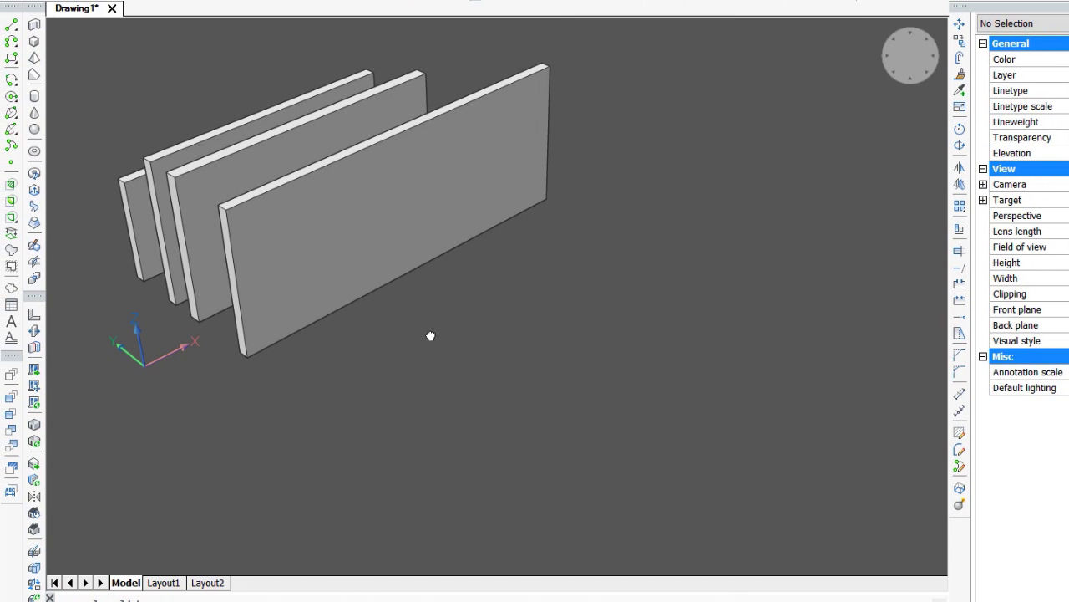
Draw a four-segment stepped polyline on the ground in front of the walls
left_click(11, 57)
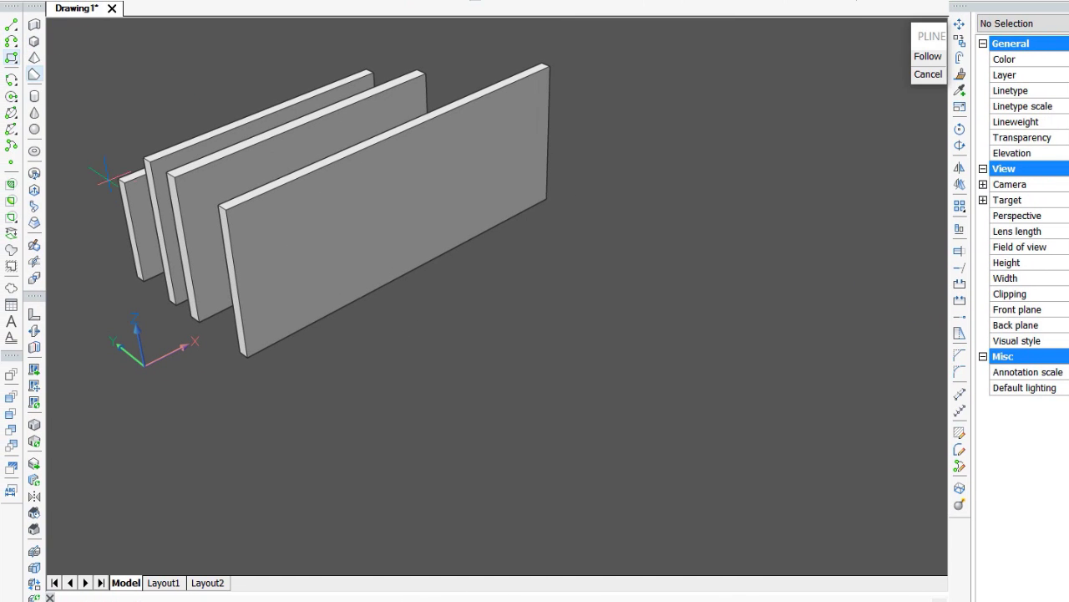
left_click(297, 391)
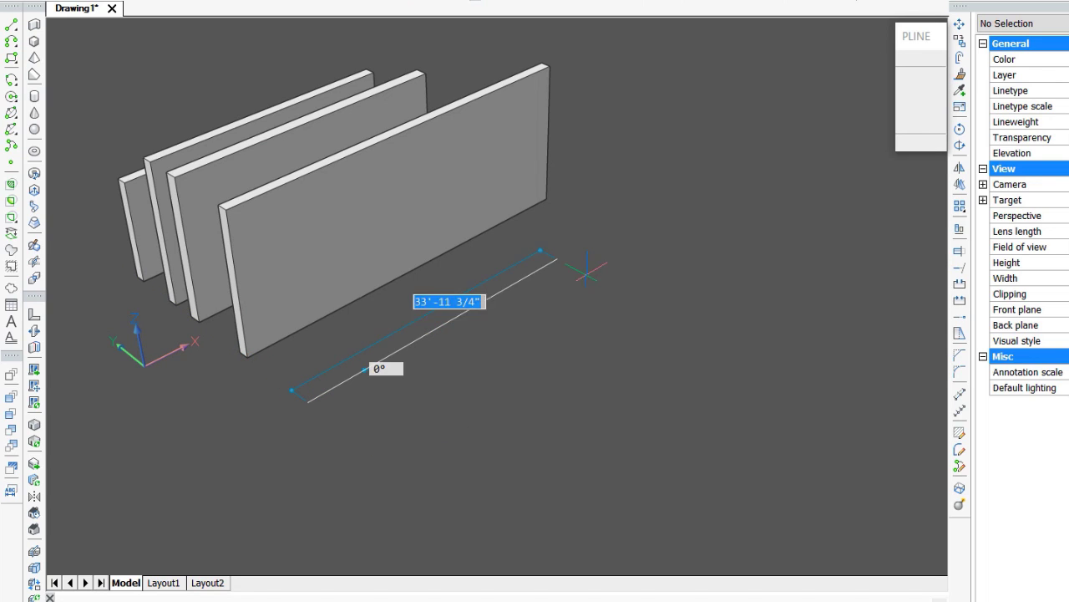
left_click(711, 169)
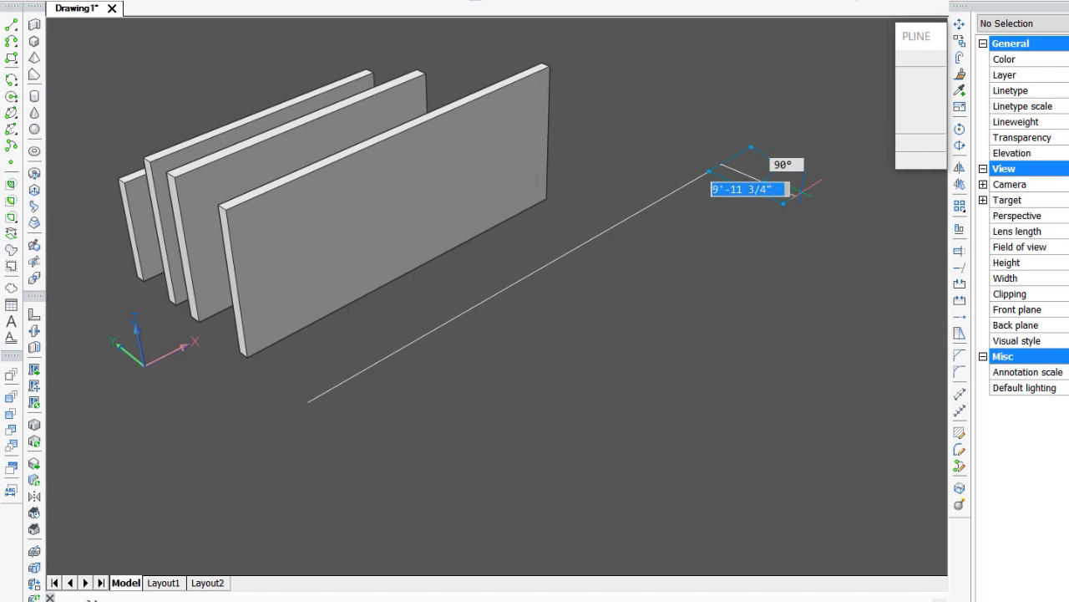
left_click(851, 220)
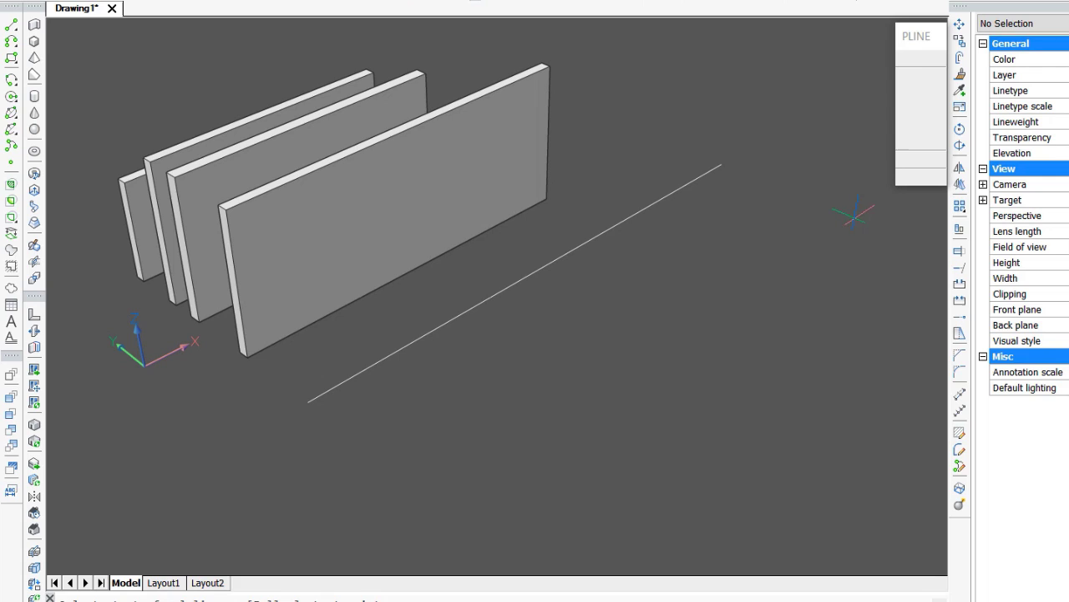
left_click(736, 301)
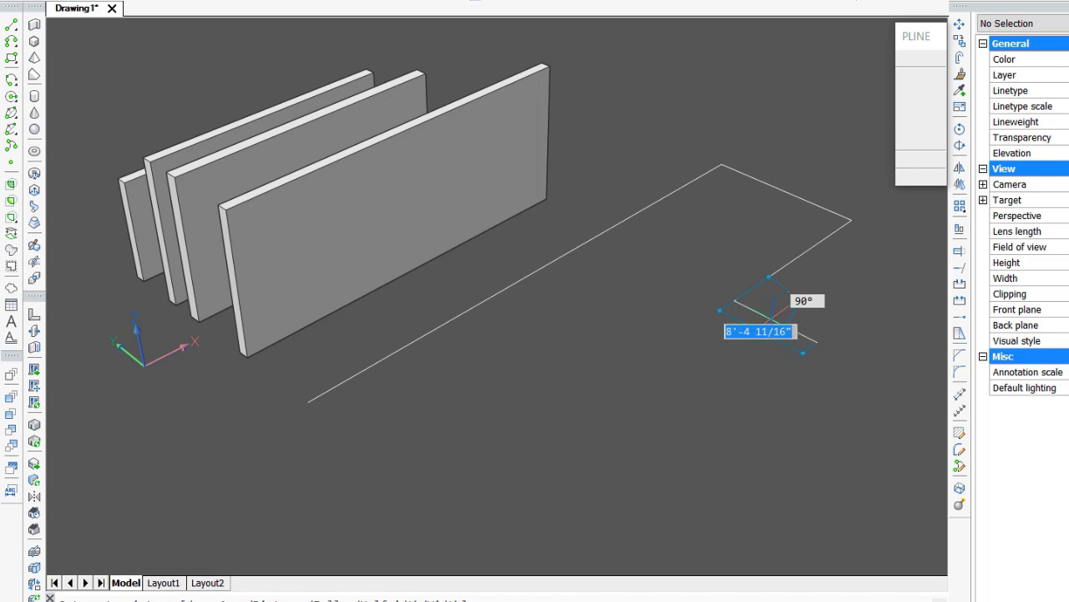
left_click(886, 375)
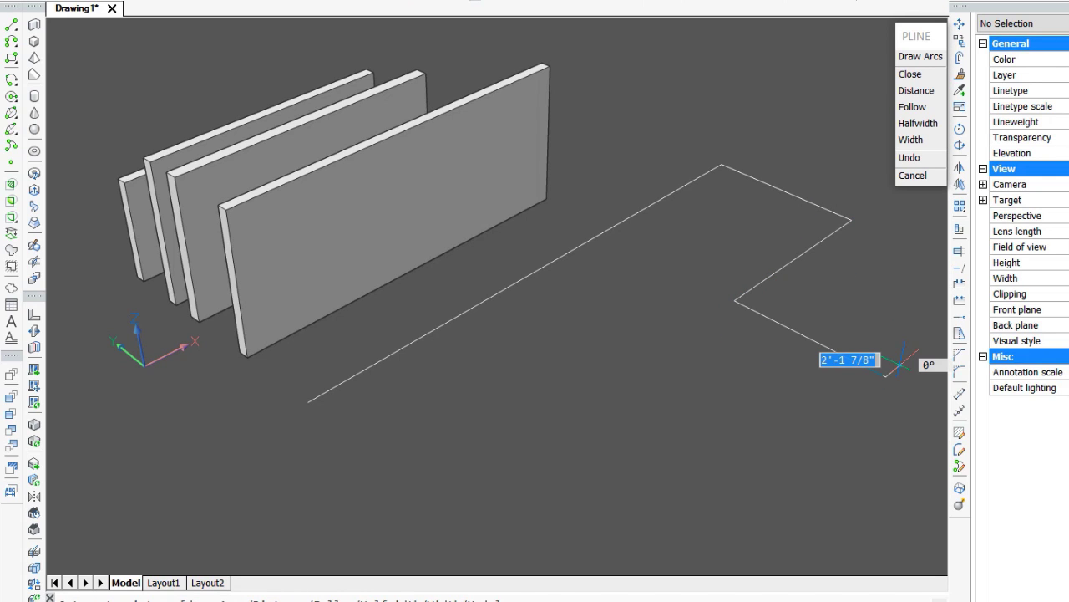
key("Return")
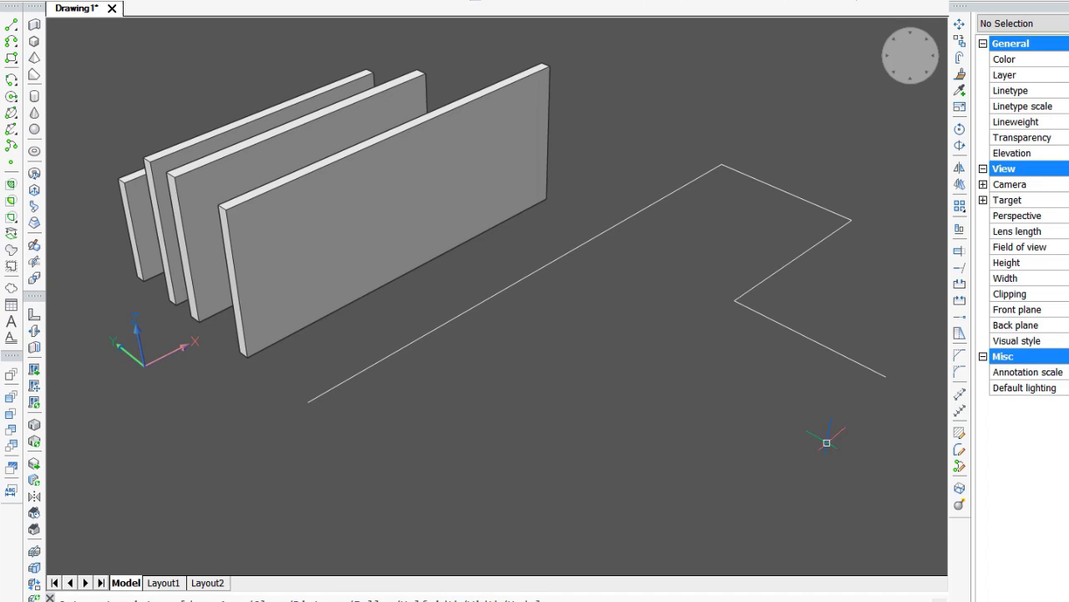
Build left-justified polysolid walls from the stepped polyline using the Entity option
right_click(611, 347)
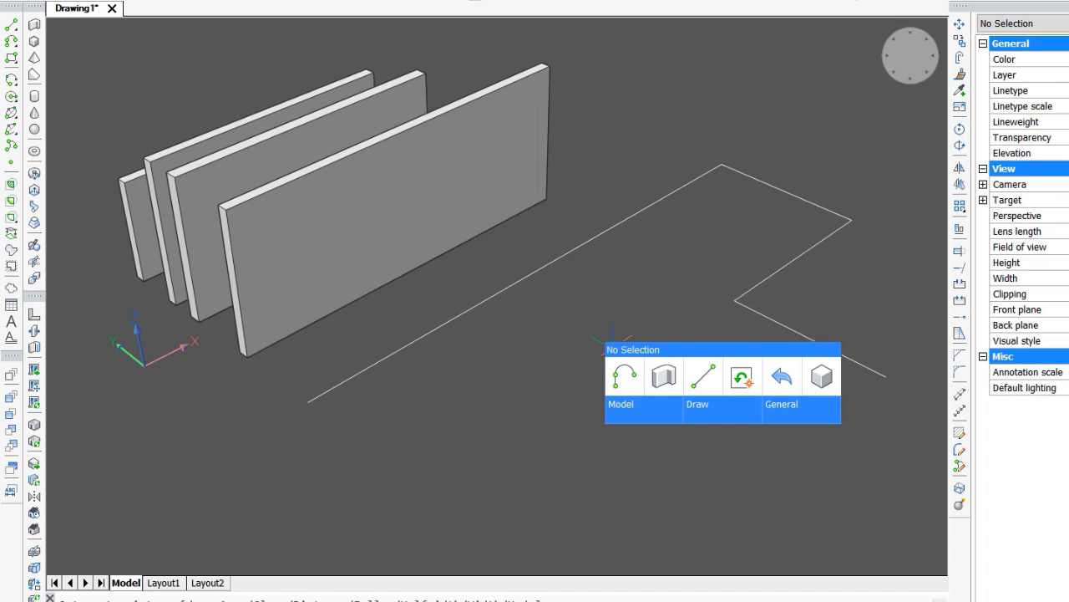
left_click(673, 377)
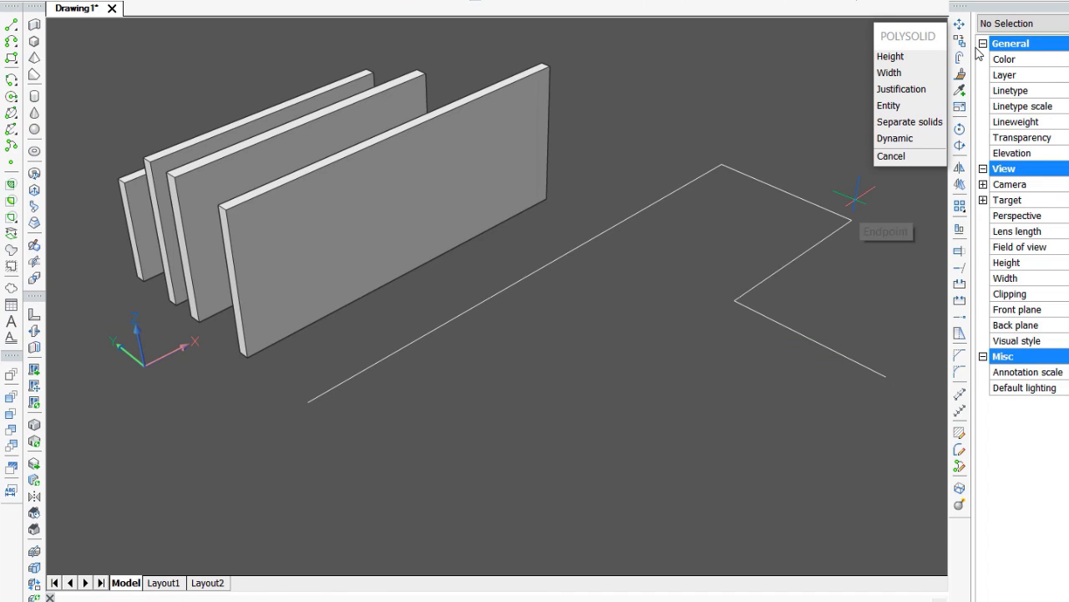
left_click(918, 89)
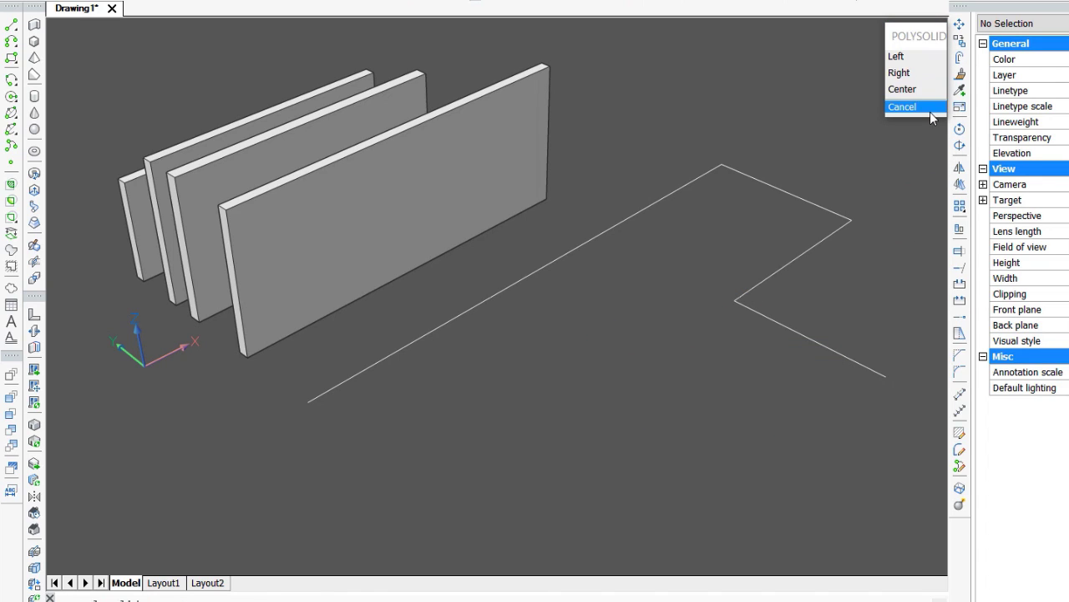
left_click(929, 55)
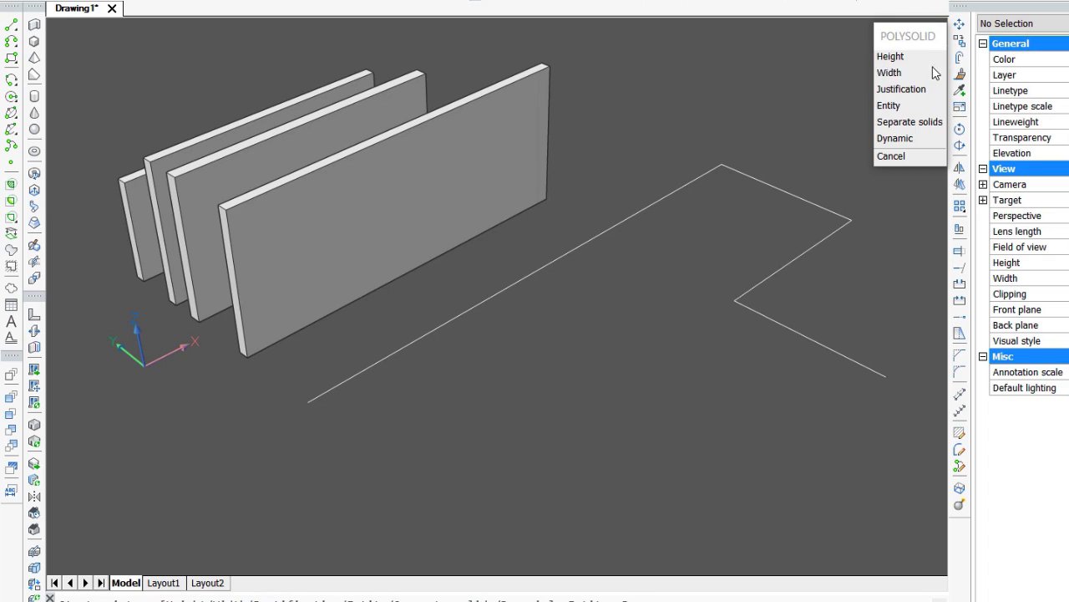
left_click(896, 106)
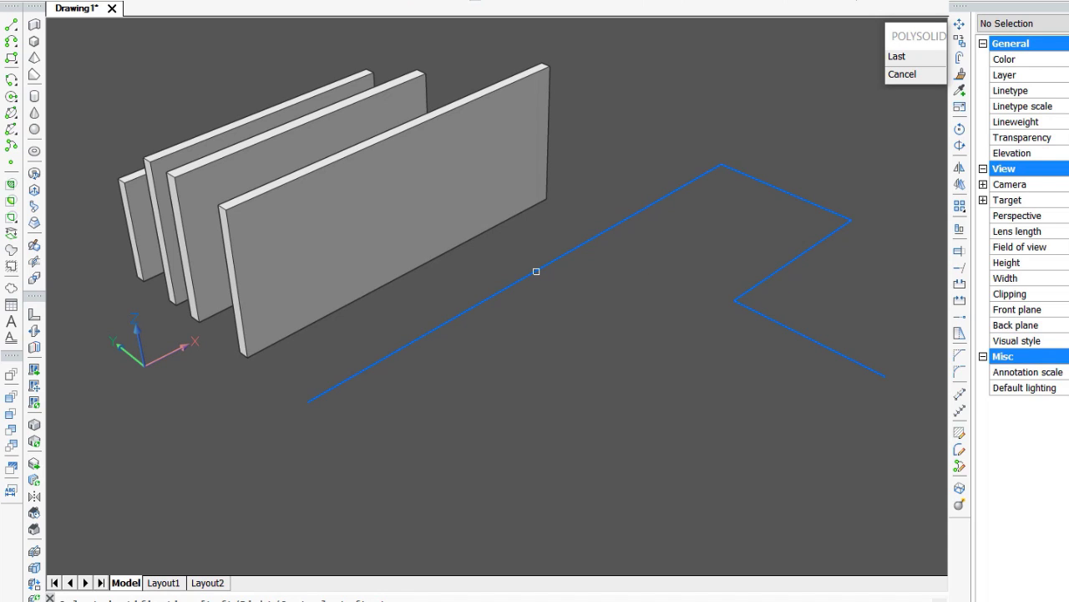
left_click(536, 271)
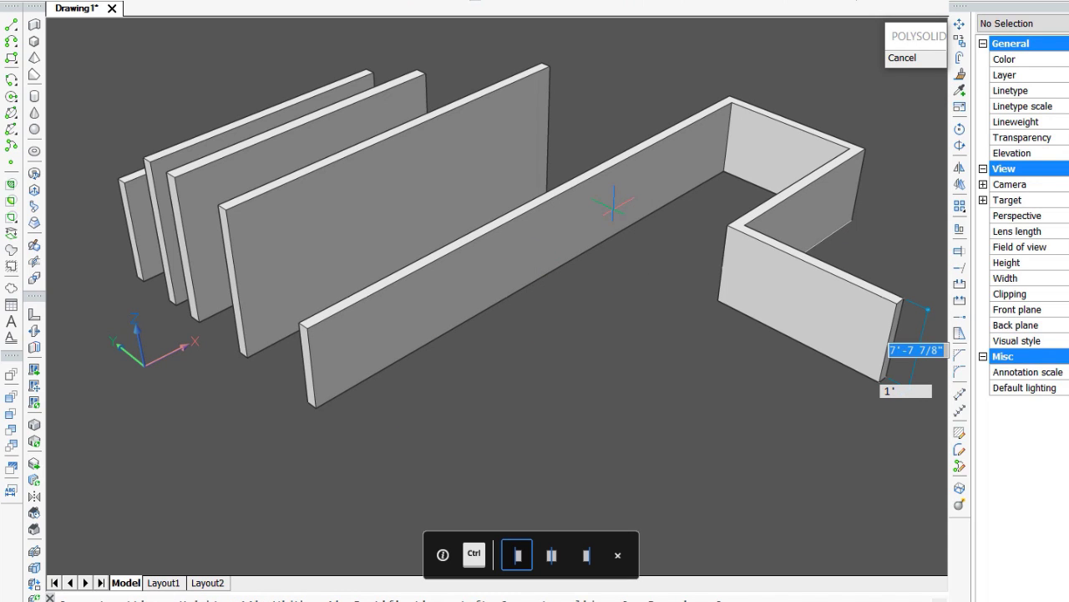
key("Return")
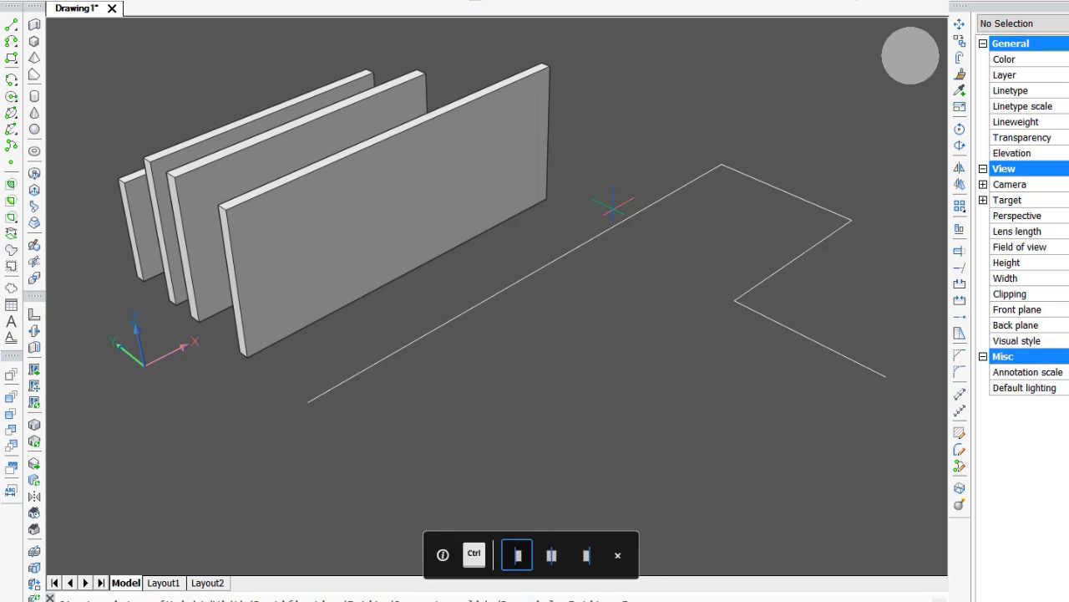
mouse_move(787, 259)
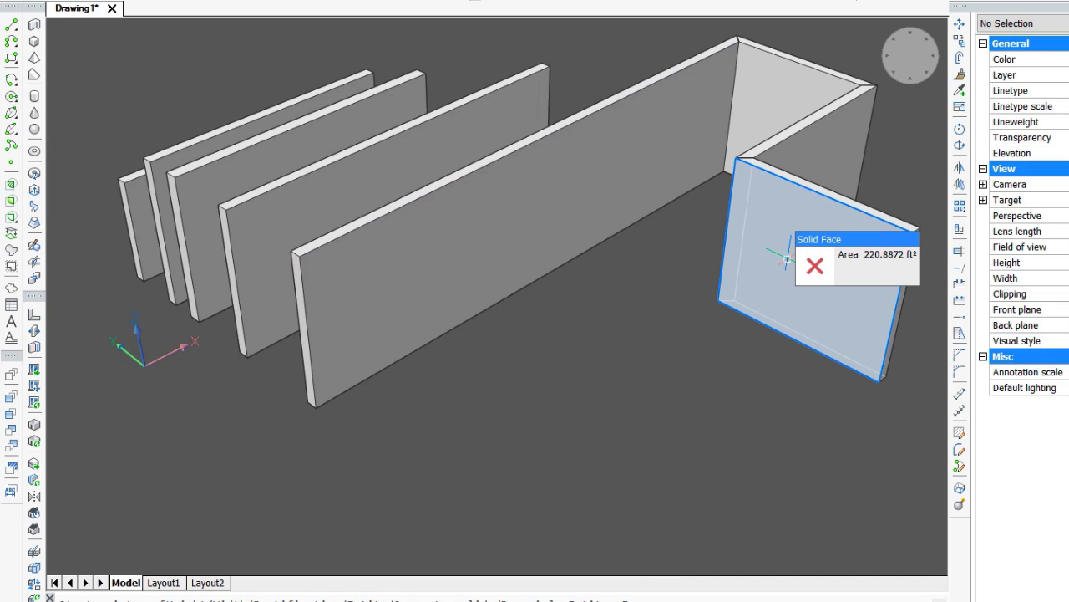
key("ctrl")
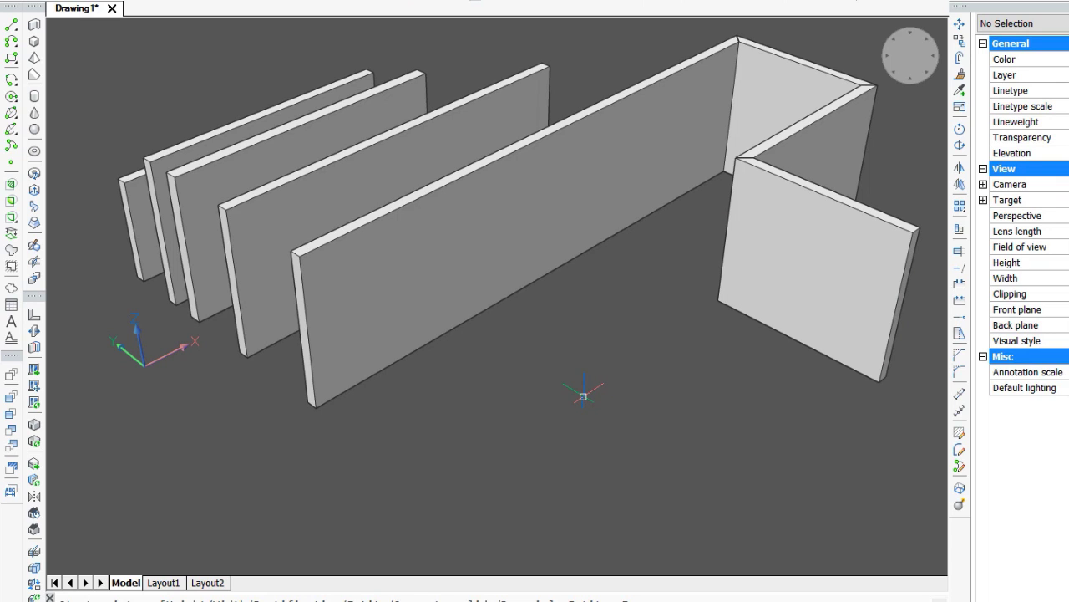
Draw a two-segment L-shaped polysolid wall from the front wall's end as a separate solid
left_click(596, 424)
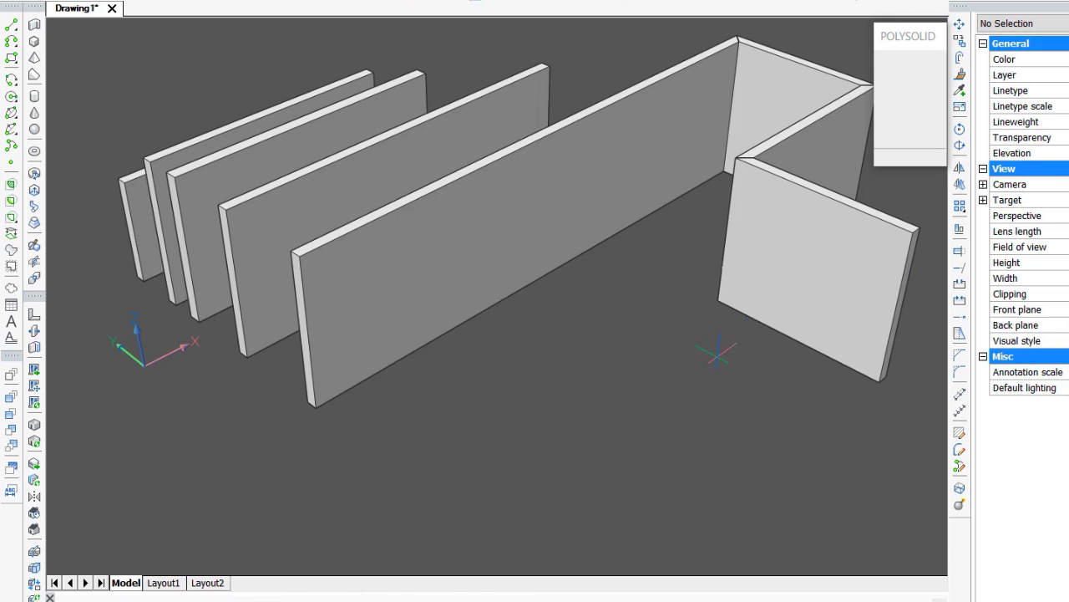
left_click(755, 314)
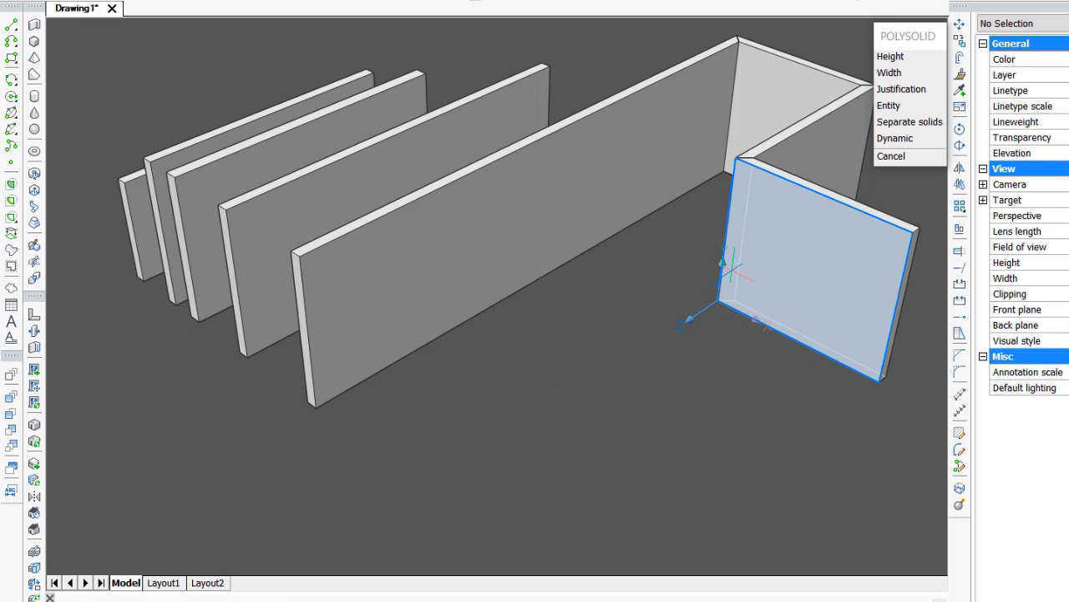
left_click(902, 122)
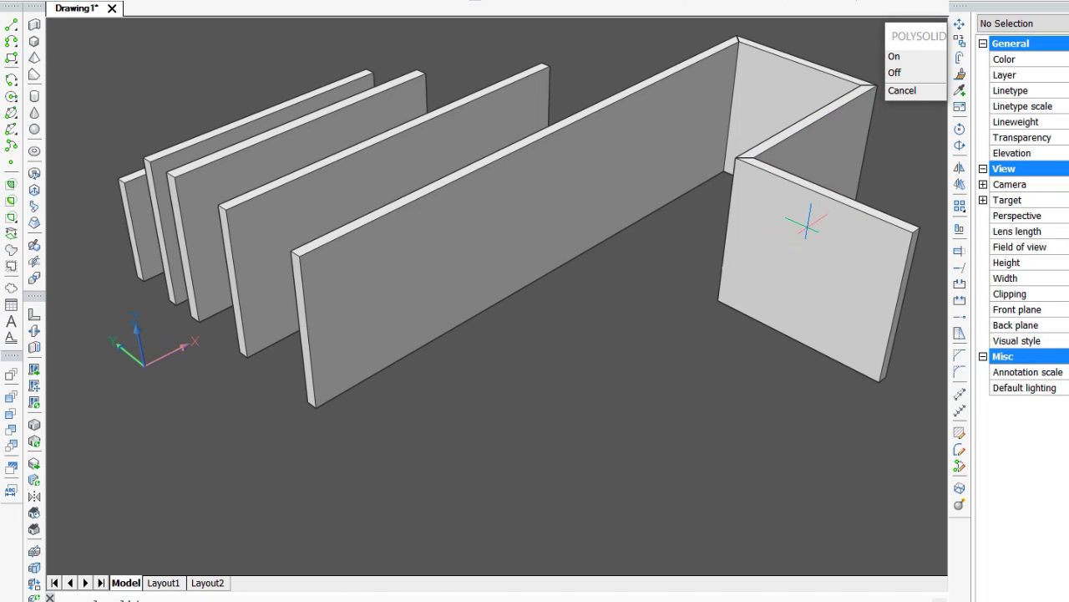
left_click(911, 74)
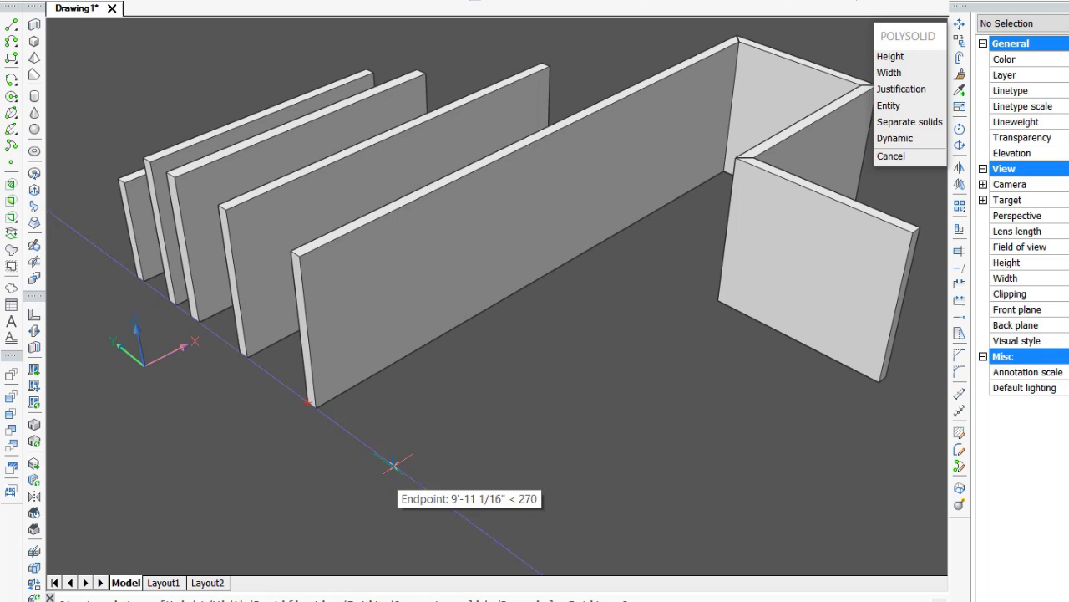
left_click(393, 465)
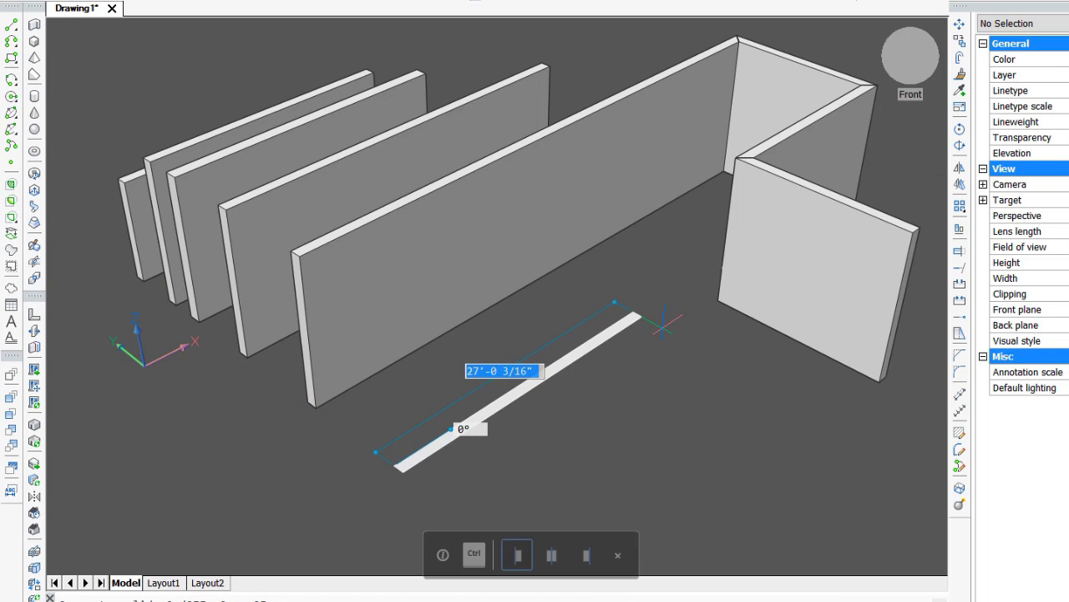
left_click(661, 325)
key("Escape")
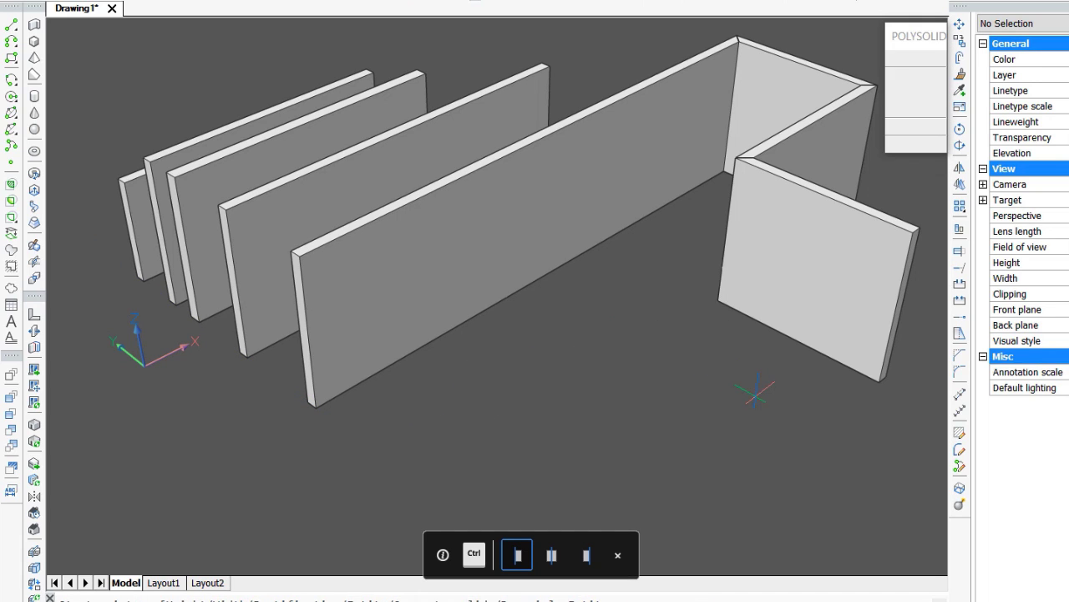
left_click(754, 394)
key("Return")
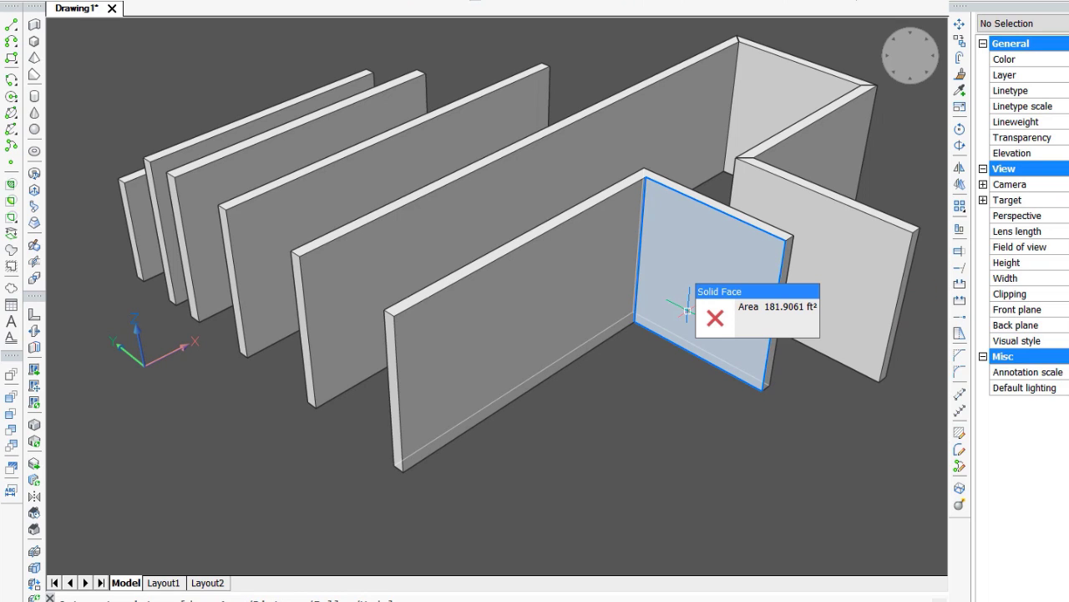
key("ctrl")
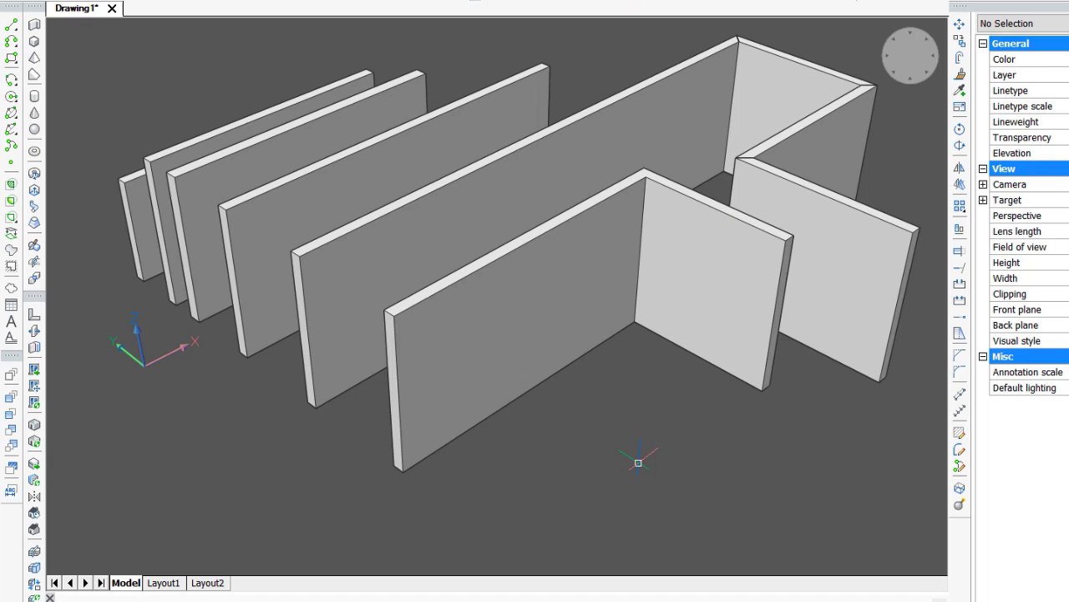
mouse_move(639, 477)
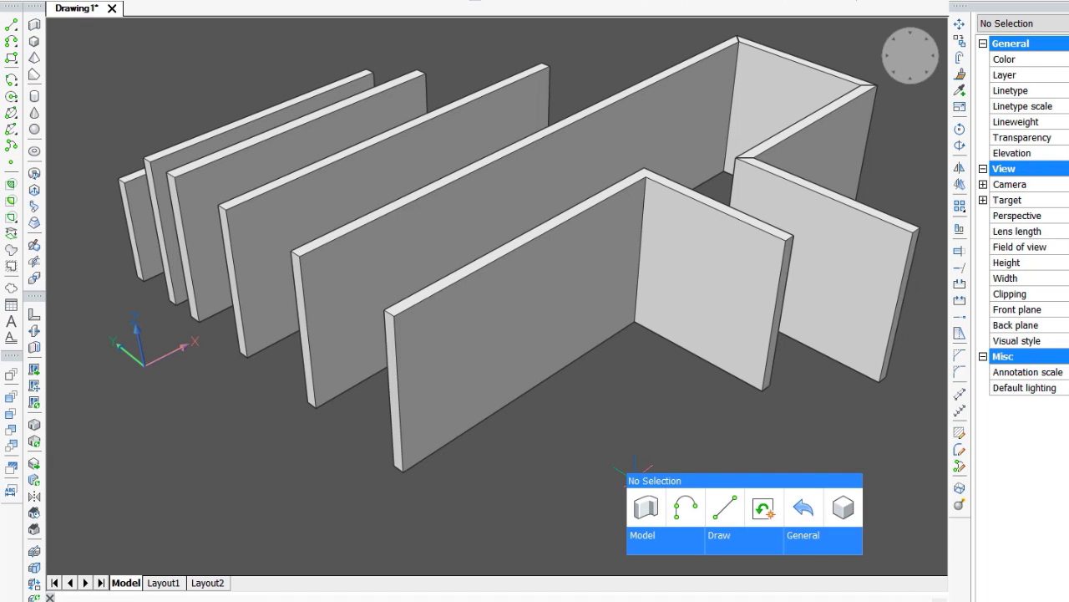
Start another polysolid with Separate solids On and pan to make room beside the walls
left_click(639, 504)
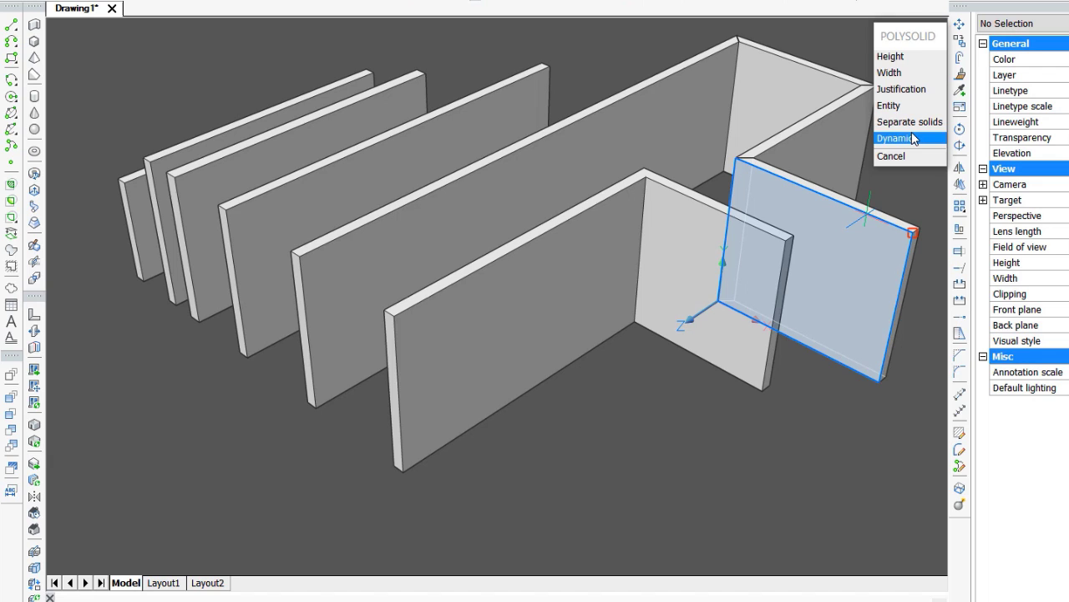
left_click(919, 122)
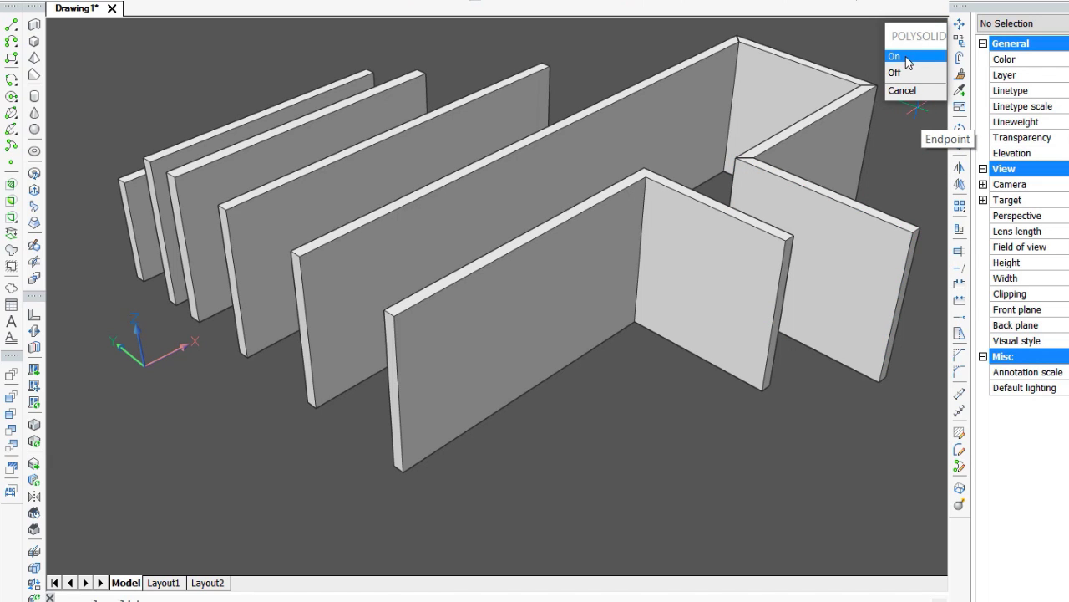
left_click(911, 57)
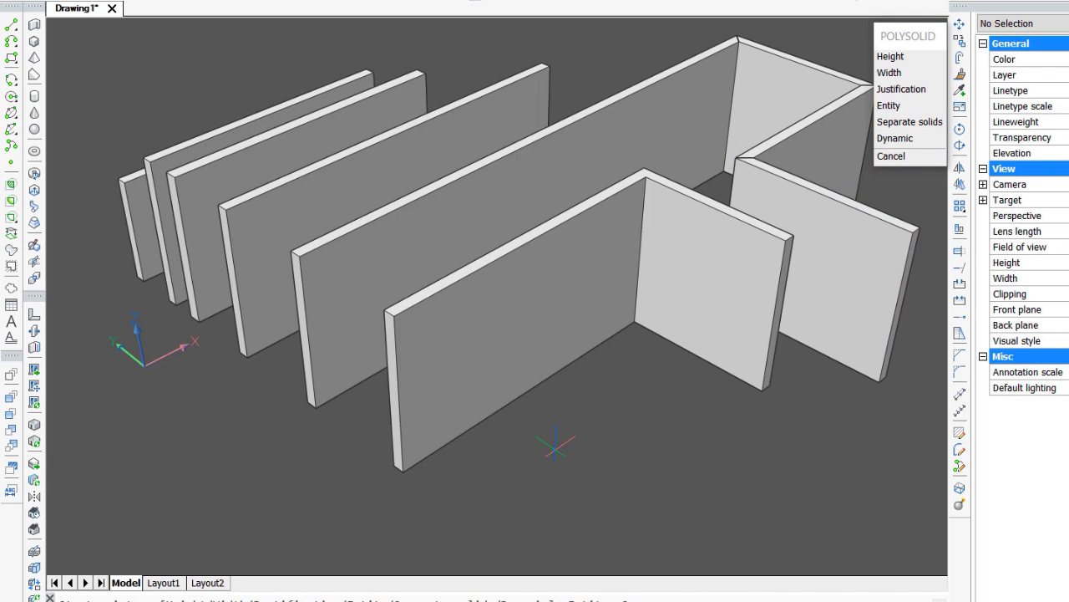
scroll(555, 449, "down", 3)
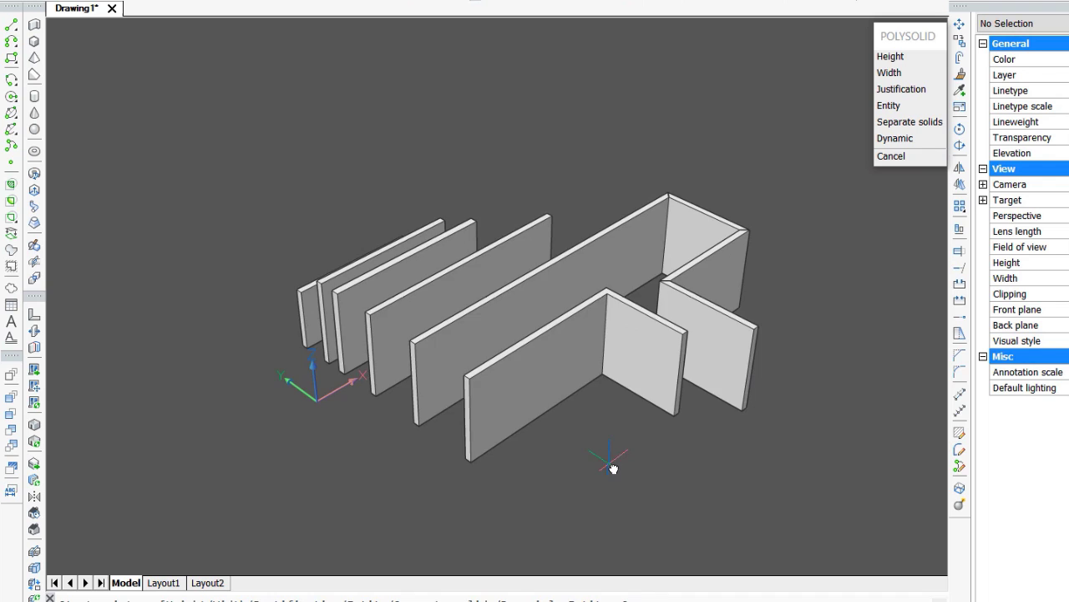
middle_click_drag(613, 468, 442, 339)
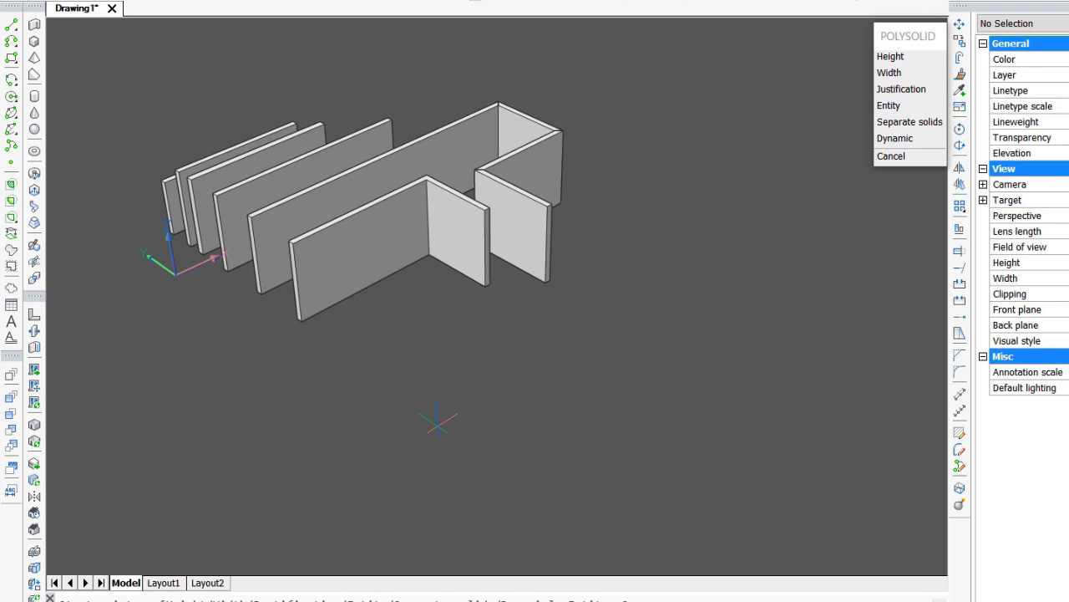
Lay out two sides of a rectangular wall loop, then abandon it
left_click(437, 422)
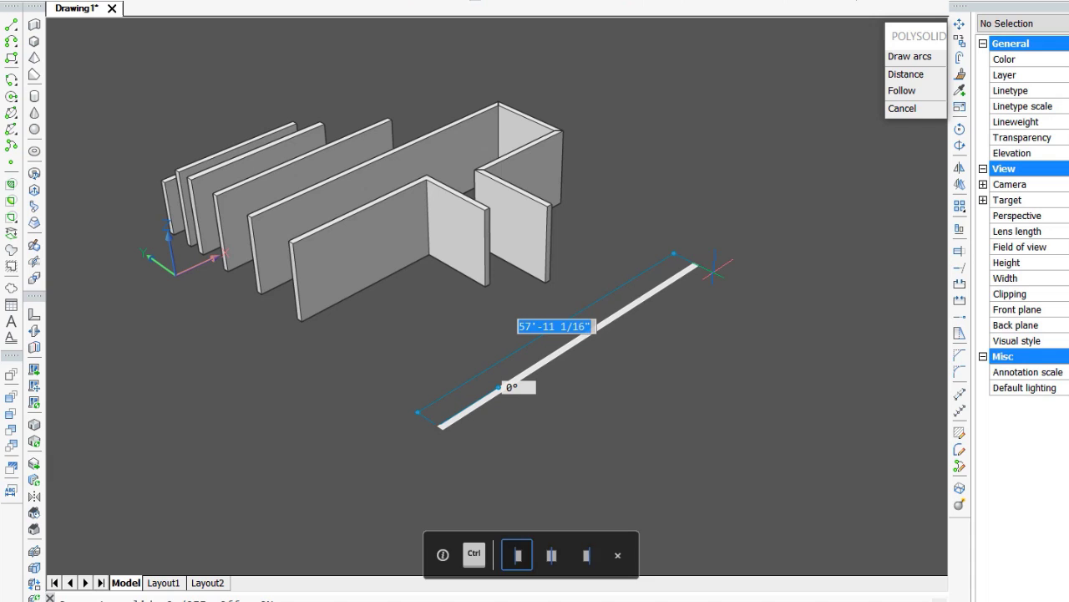
left_click(701, 264)
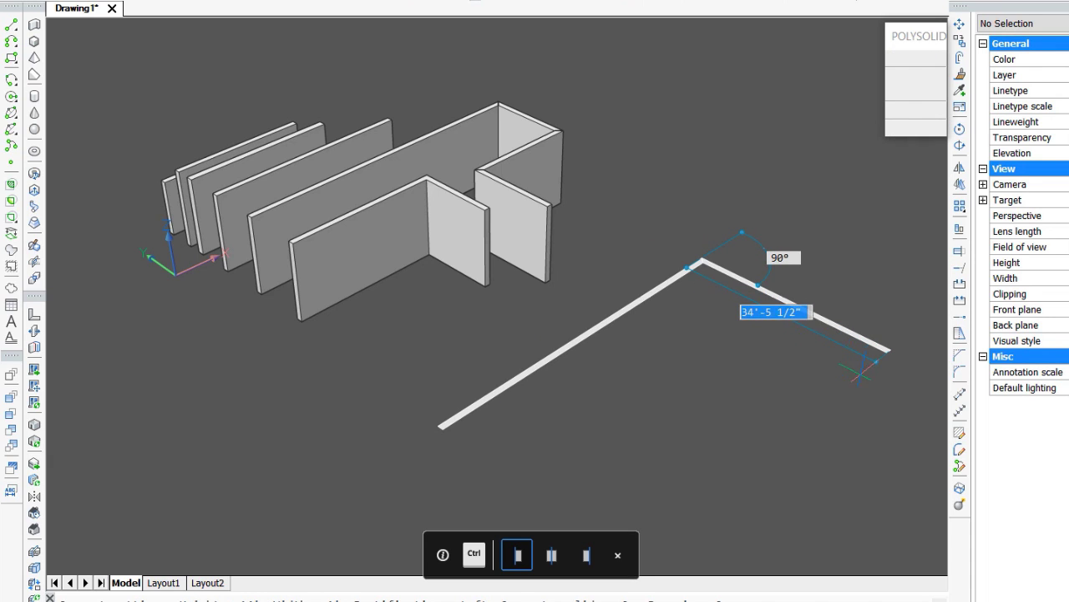
left_click(920, 366)
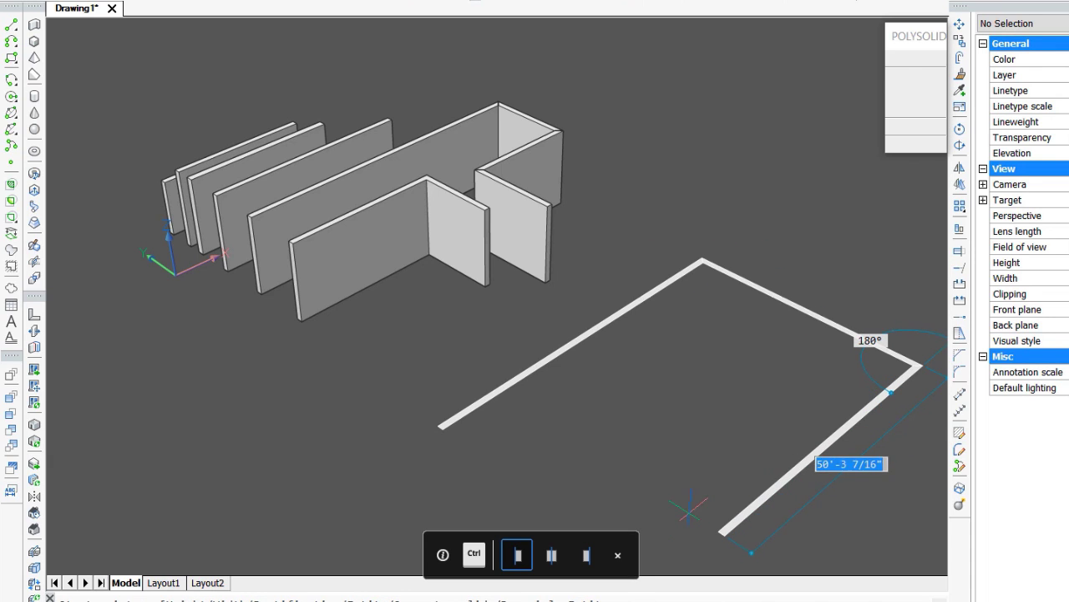
key("Escape")
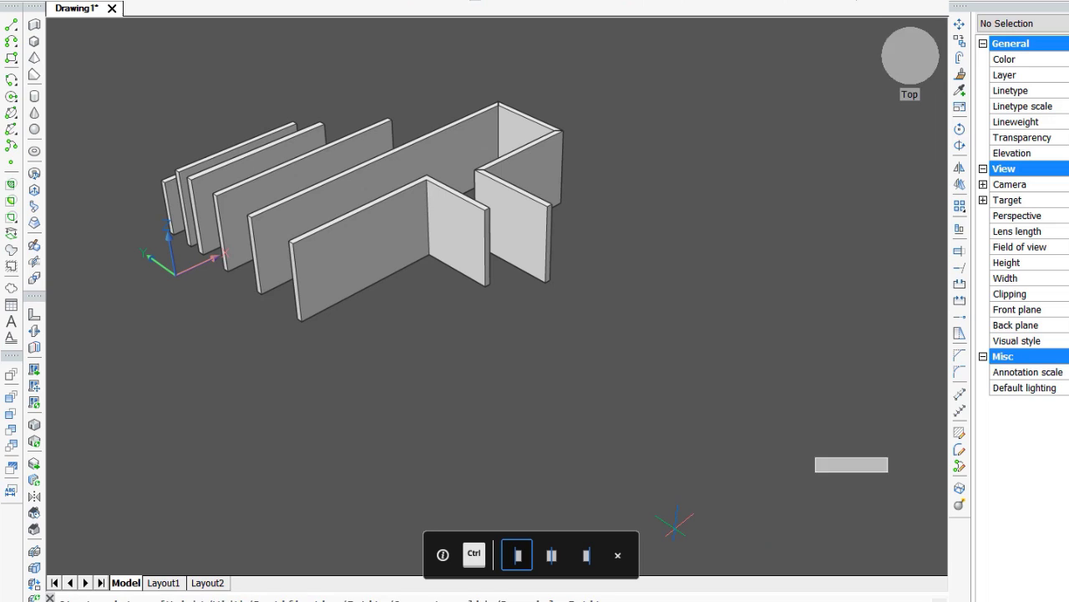
Draw the rectangular wall loop between two opposite corners with a lower height of 10
left_click(677, 523)
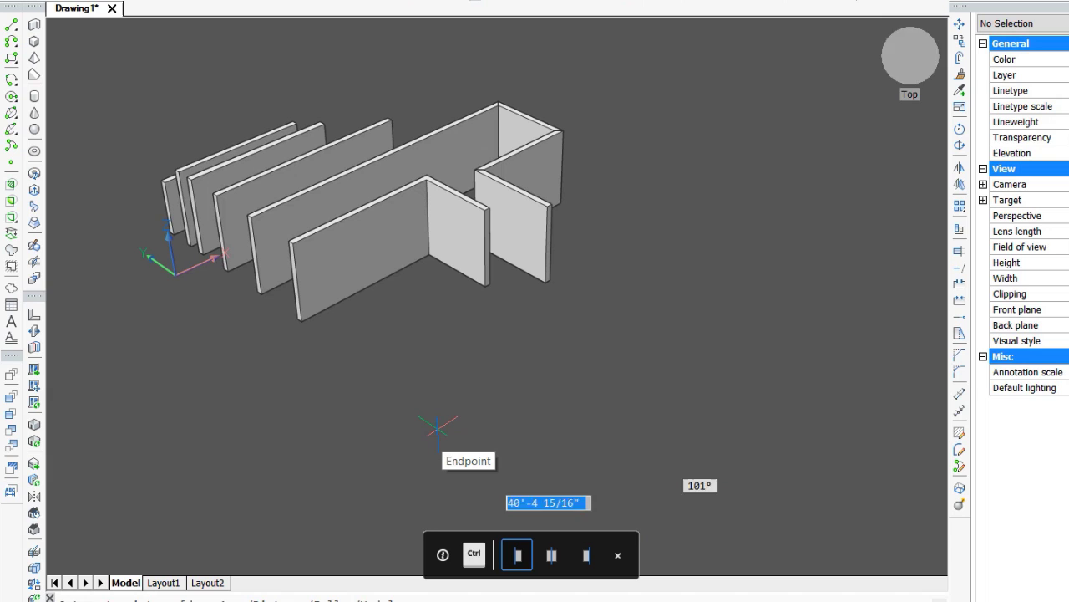
left_click(441, 424)
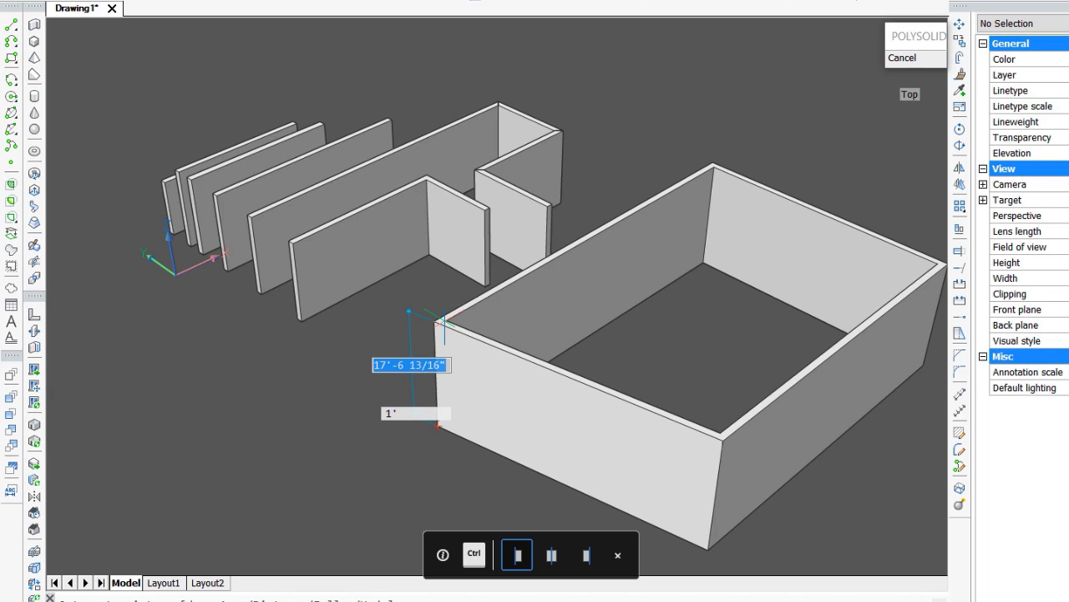
type("10")
key("Return")
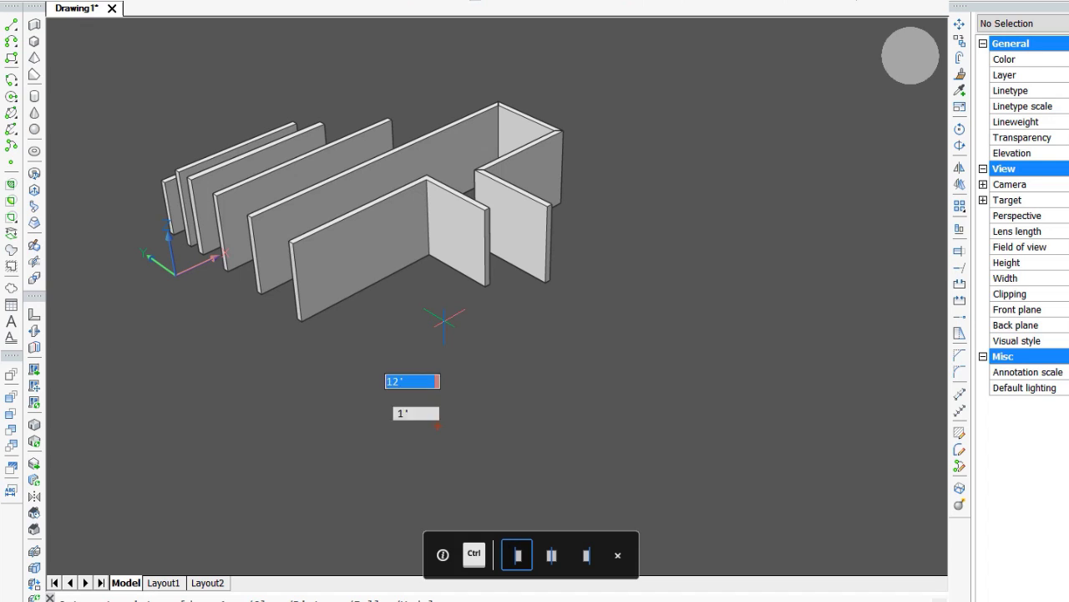